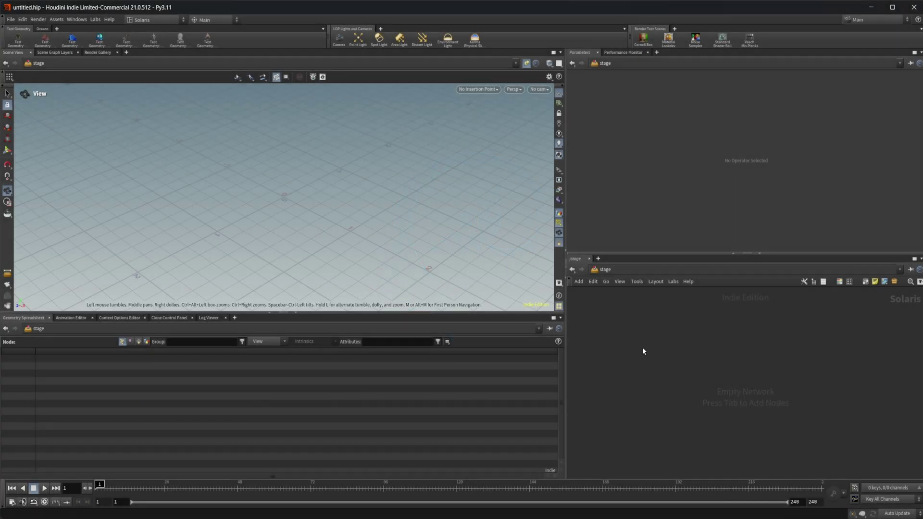
Add a SOP Create node to the empty stage network
key("Tab")
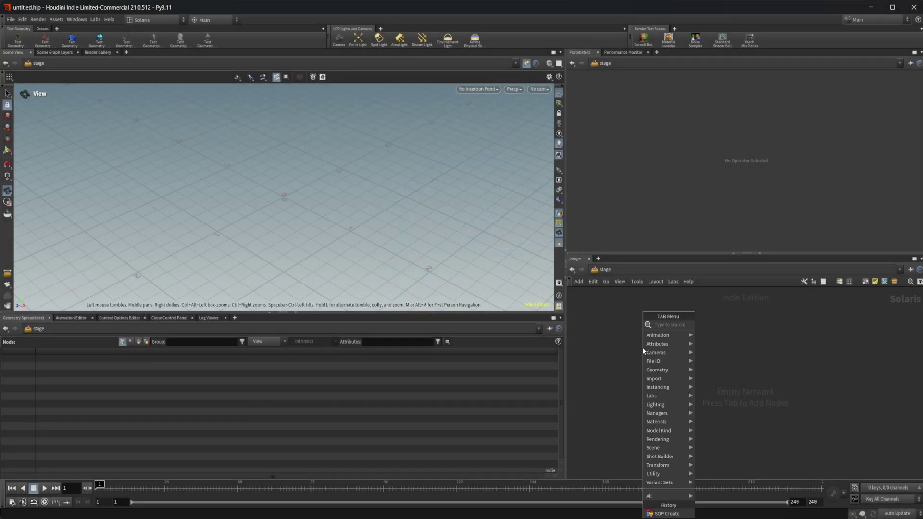
type("sop")
key("Return")
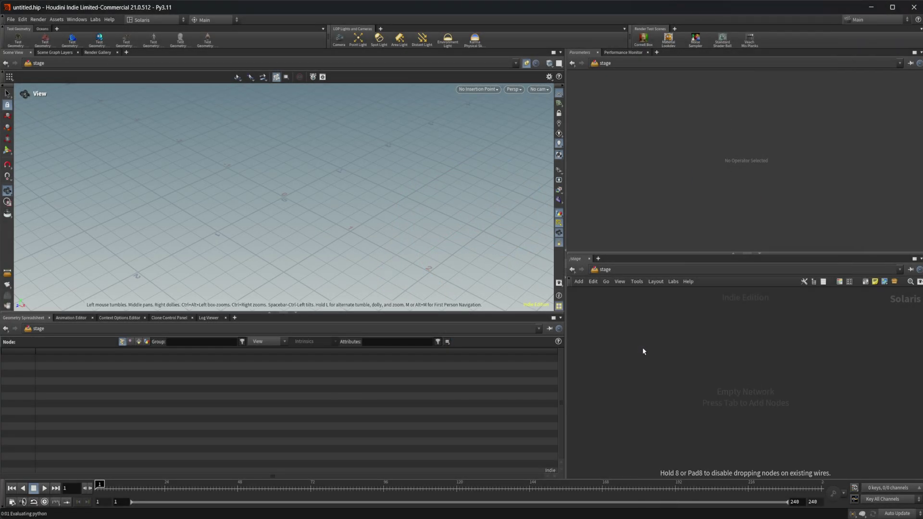
left_click(642, 347)
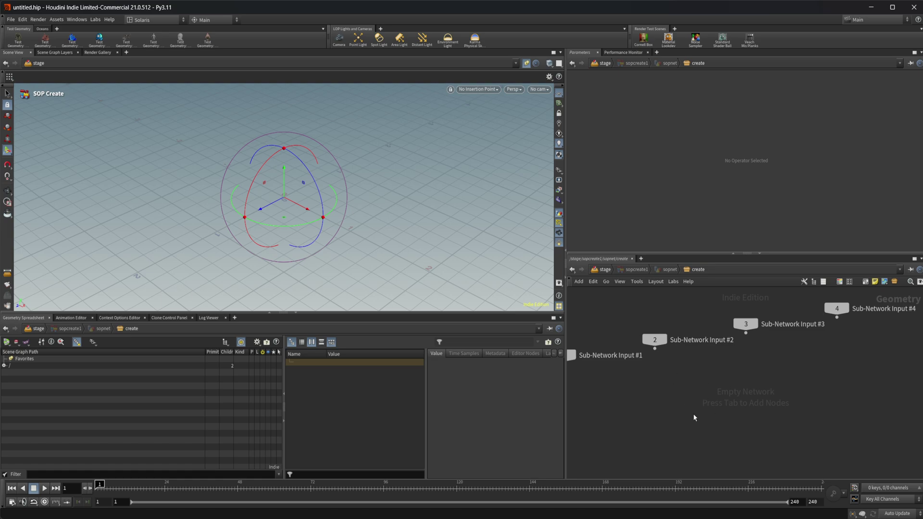
Add a COP Network node inside the SOP Create's create network
key("Tab")
type("cop")
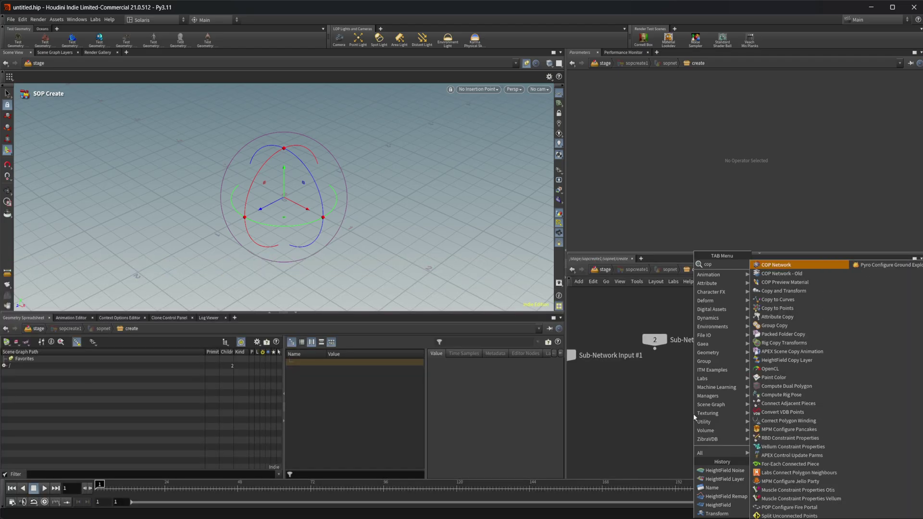
key("Return")
left_click(694, 414)
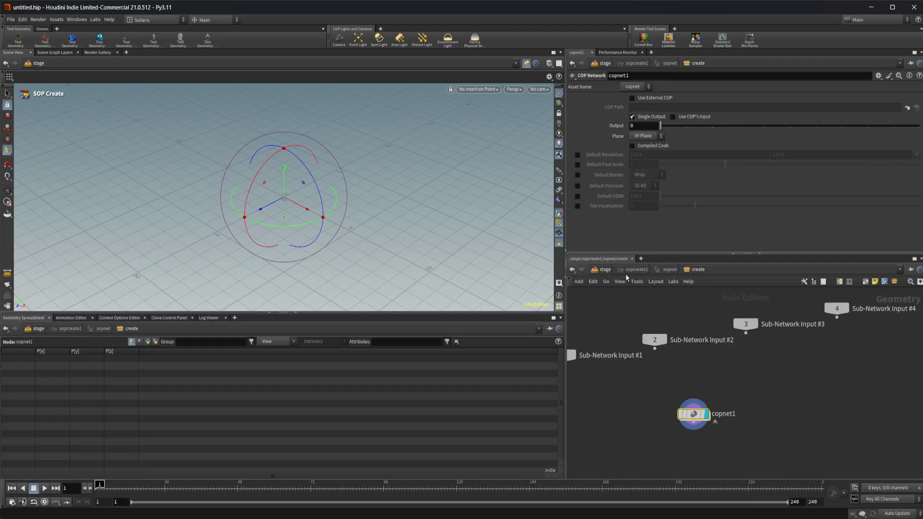
Return to the stage level and add another COP Network node below the SOP Create node
left_click(605, 270)
key("Tab")
type("cop")
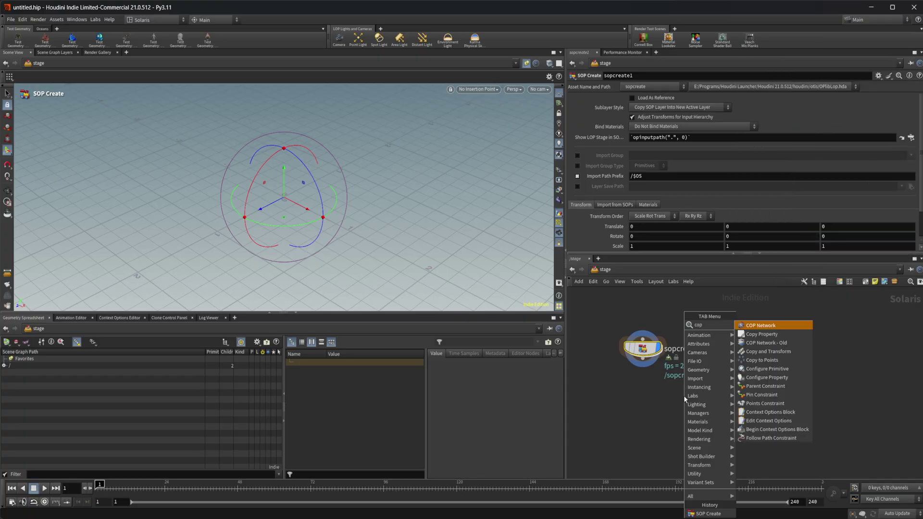
key("Return")
left_click(679, 407)
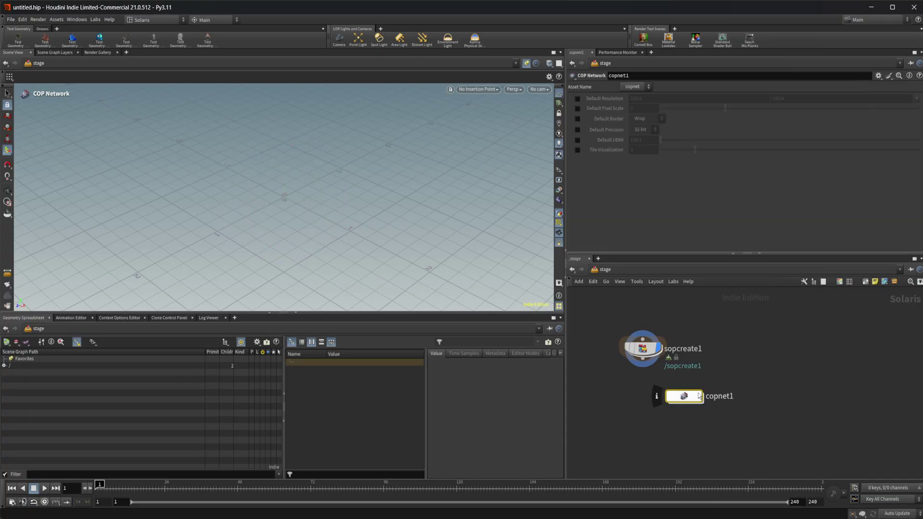
Go into the COP network inside the SOP Create node and add a Fractal Noise node
double_click(643, 349)
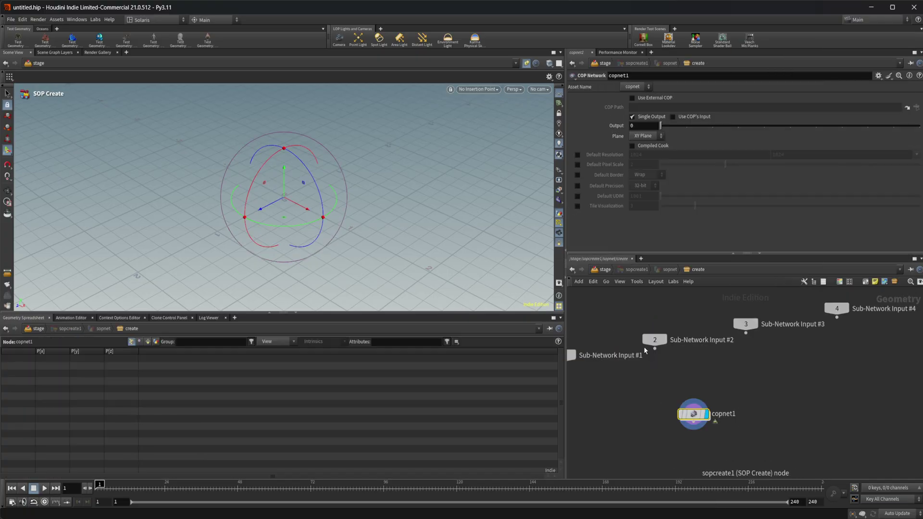
middle_click_drag(748, 409, 745, 374)
left_click_drag(692, 383, 692, 398)
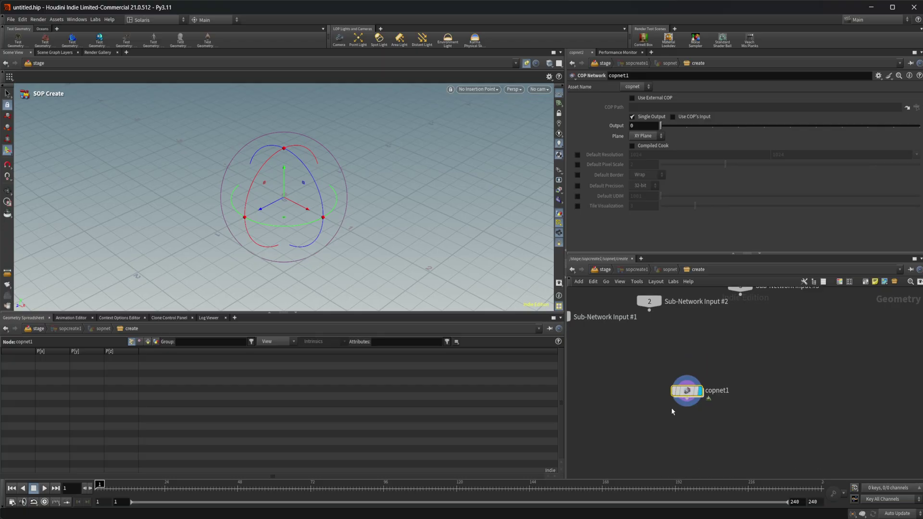
double_click(686, 396)
key("Tab")
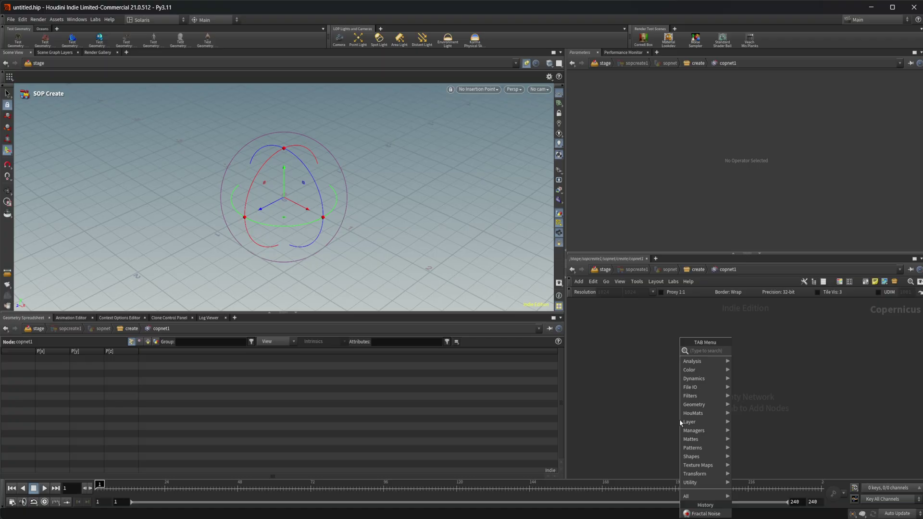
type("fra")
key("Return")
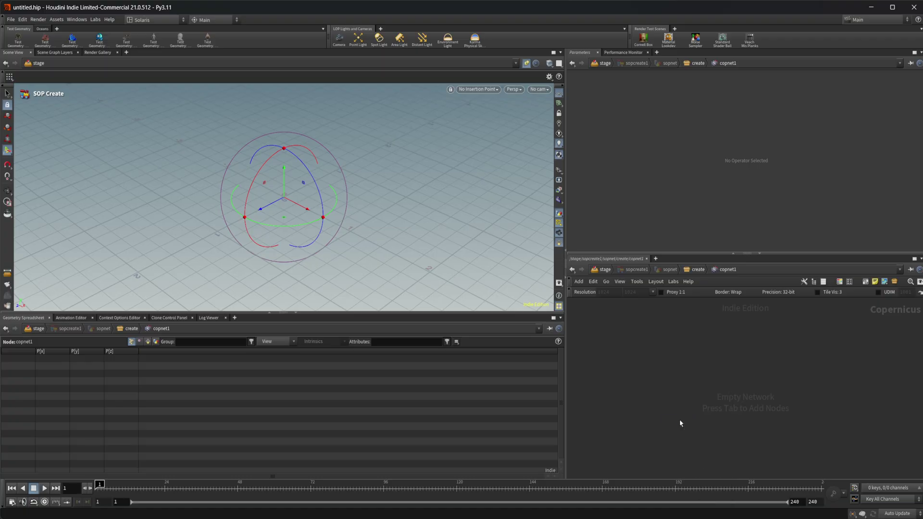
left_click(680, 419)
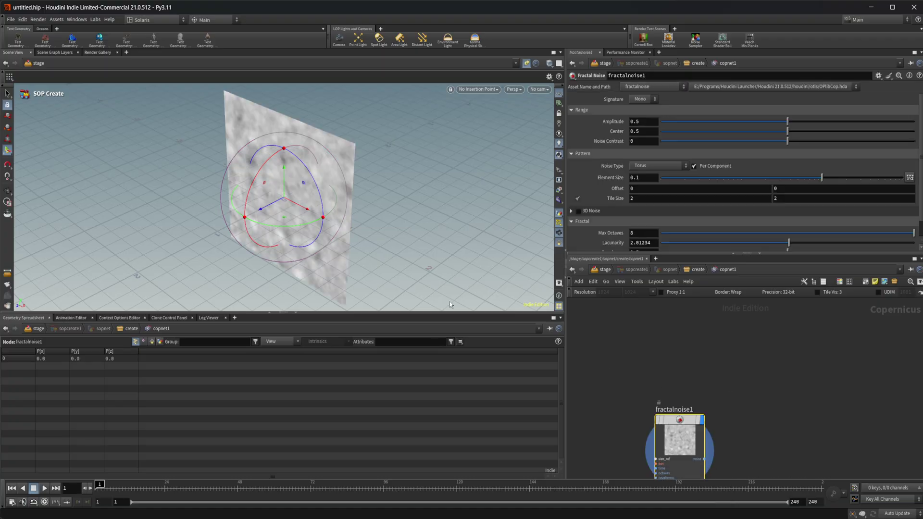
Inspect the noise image in the viewport, go up one level, and set the COP network's plane to ZX Plane
middle_click_drag(656, 353, 655, 318)
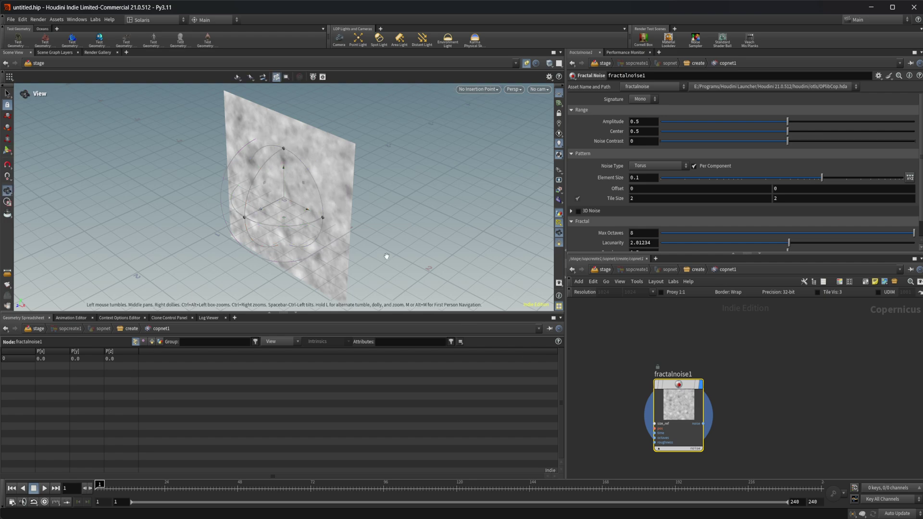
left_click_drag(387, 256, 439, 248, "alt")
key("Return")
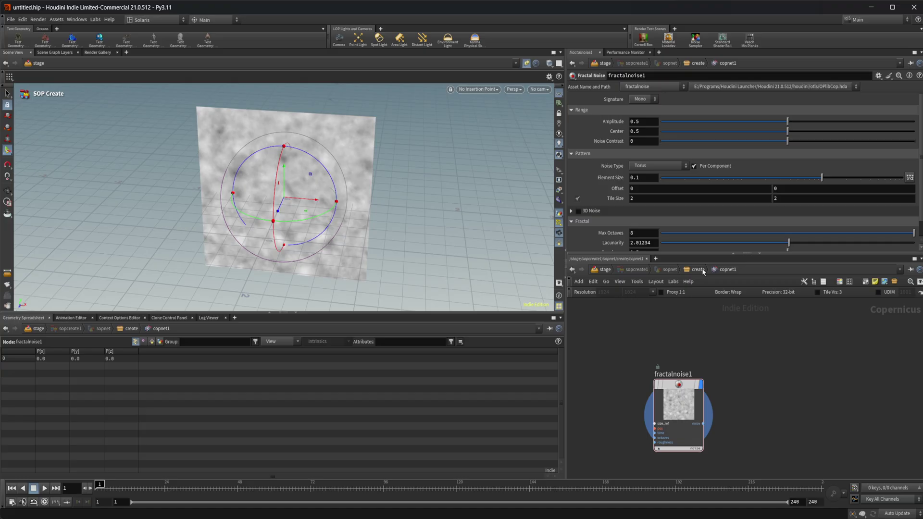
key("Escape")
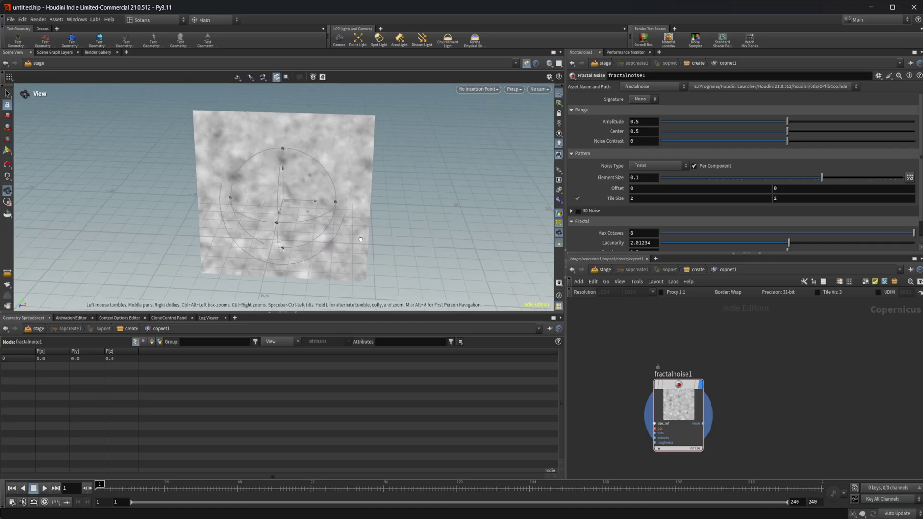
scroll(371, 209, "up", 3)
key("Return")
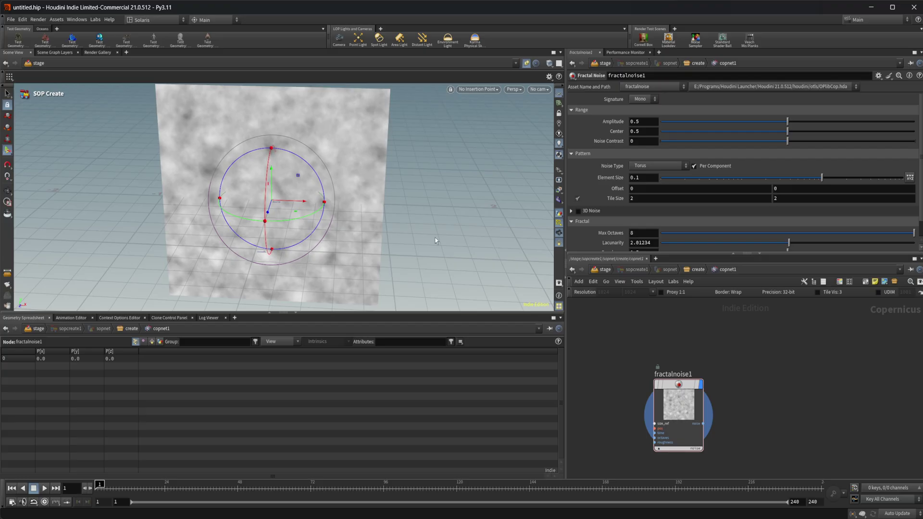
key("u")
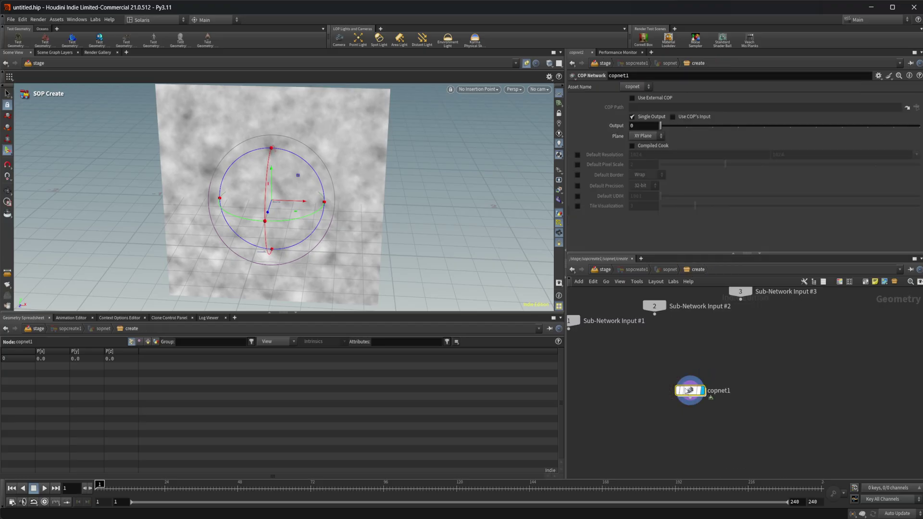
left_click(645, 136)
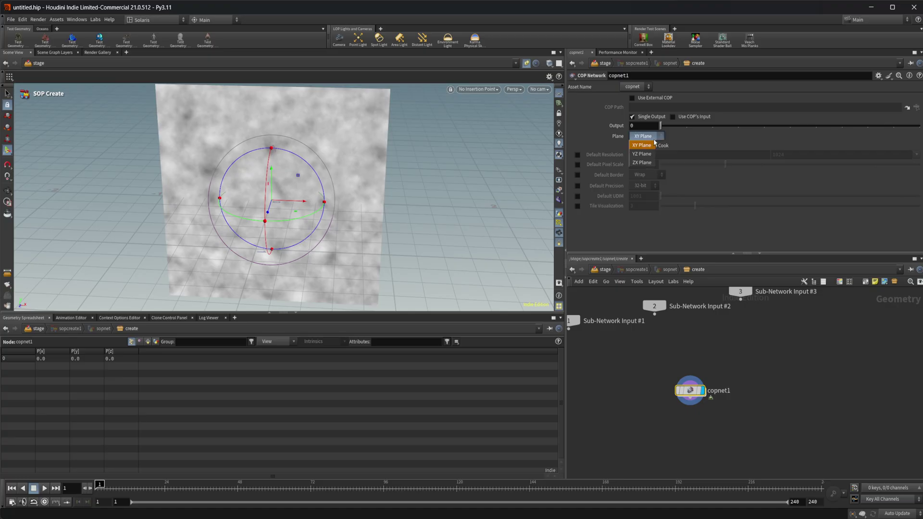
left_click(647, 166)
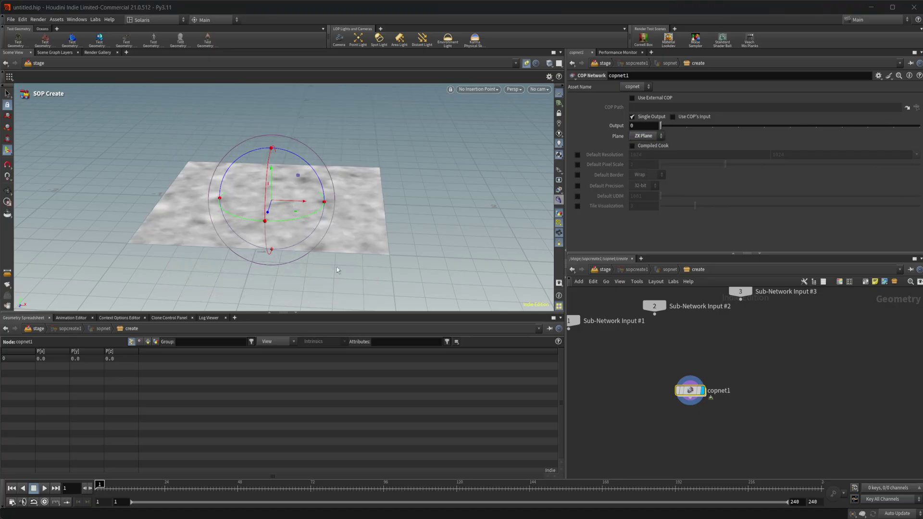
key("Escape")
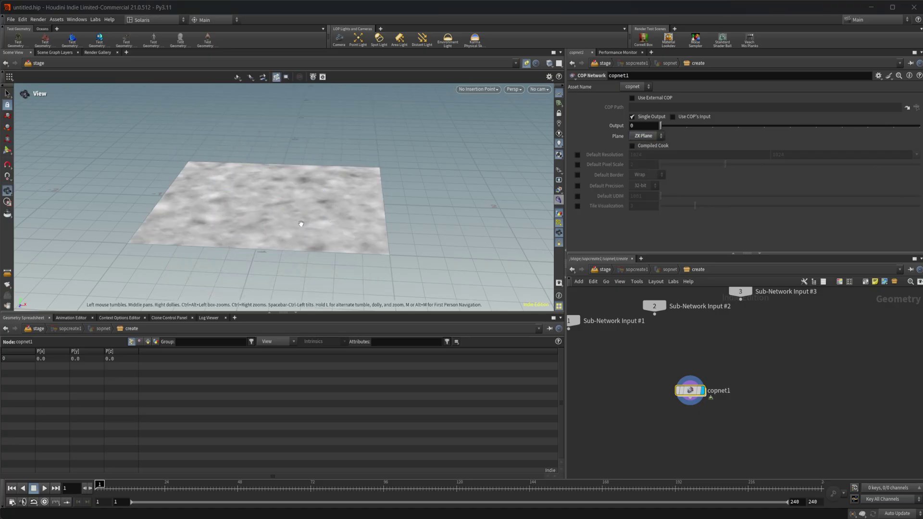
left_click_drag(278, 236, 262, 237)
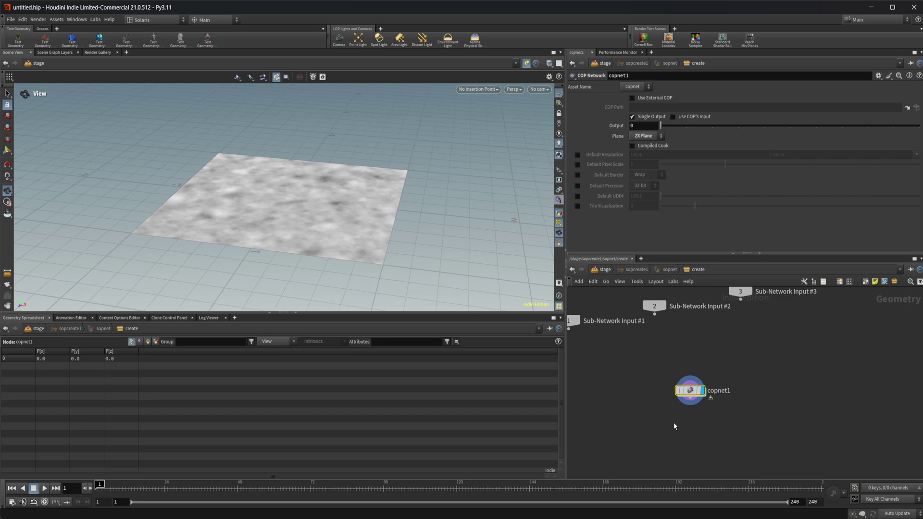
Examine the COP network's node info, including its volume name and size
mouse_move(672, 396)
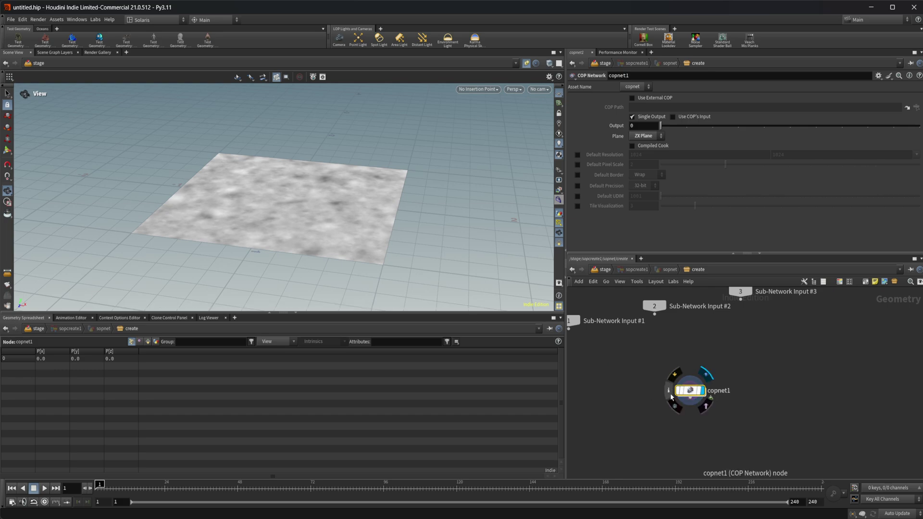
left_click(671, 394)
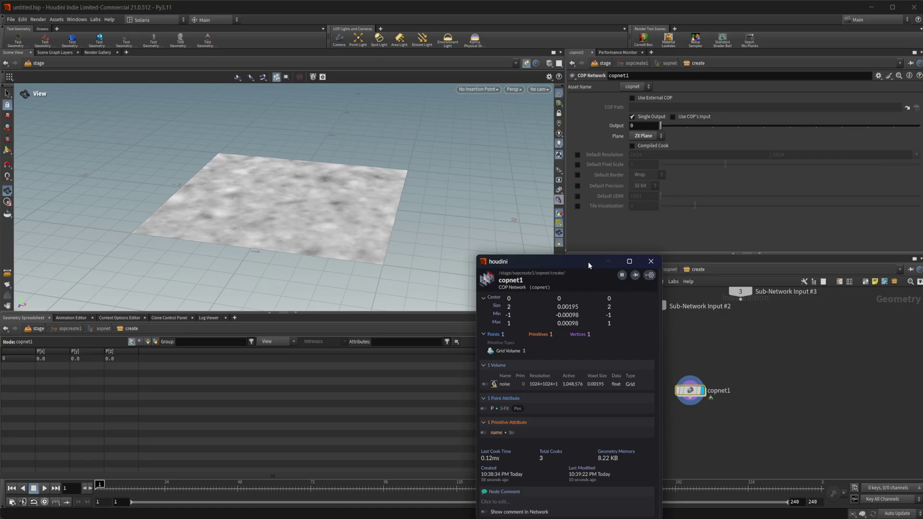
left_click_drag(589, 264, 589, 182)
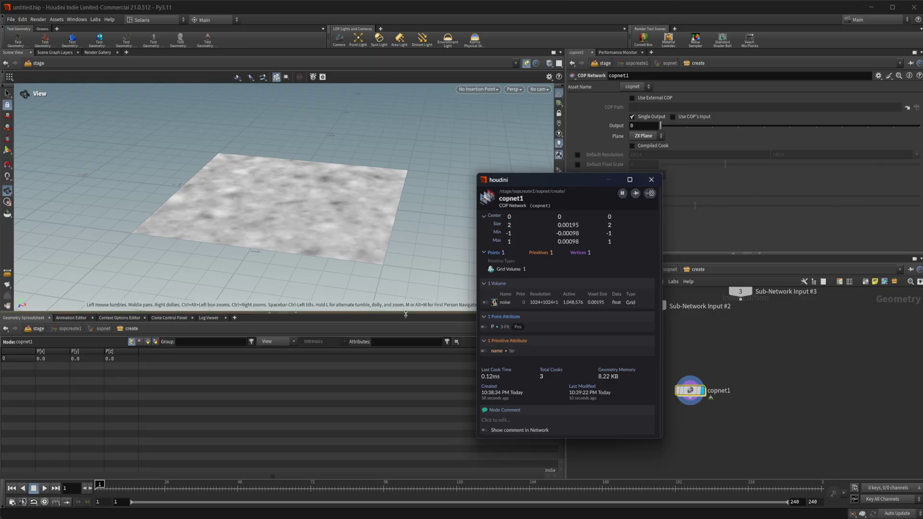
Add a HeightField node beside the COP network
key("Tab")
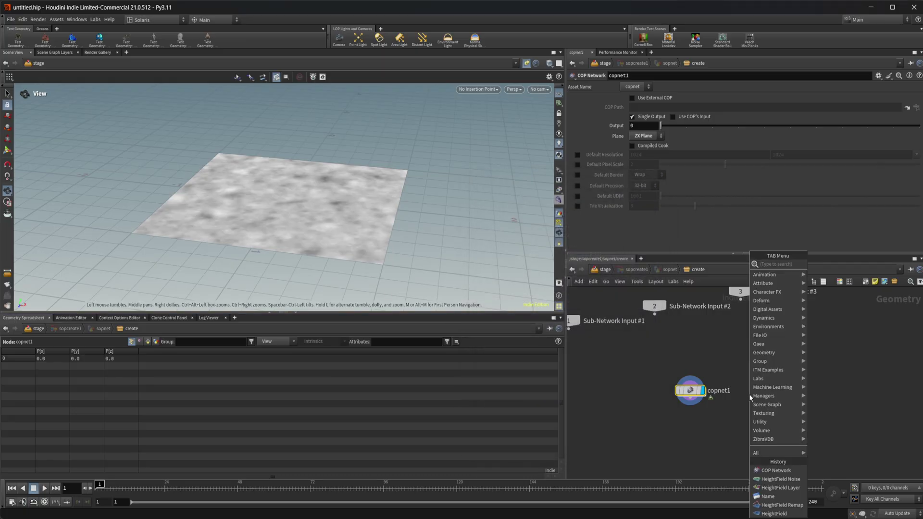
type("hf")
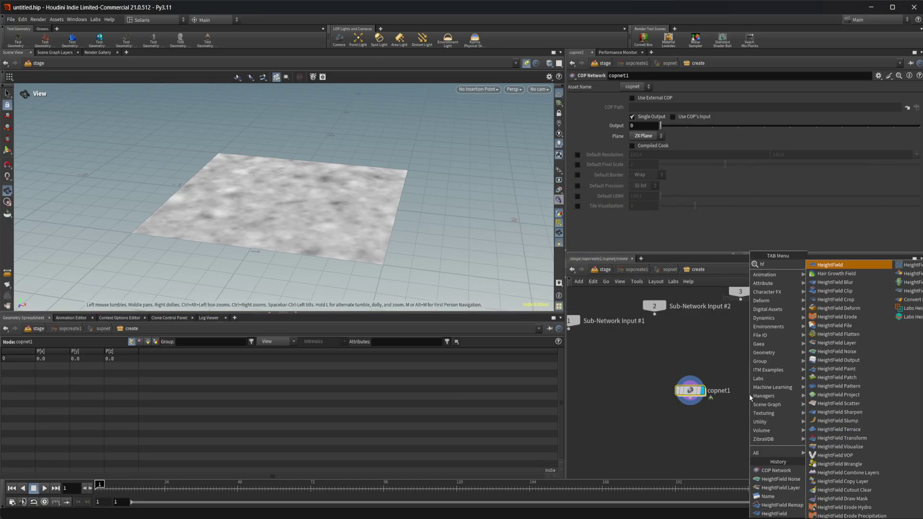
key("Return")
left_click(750, 397)
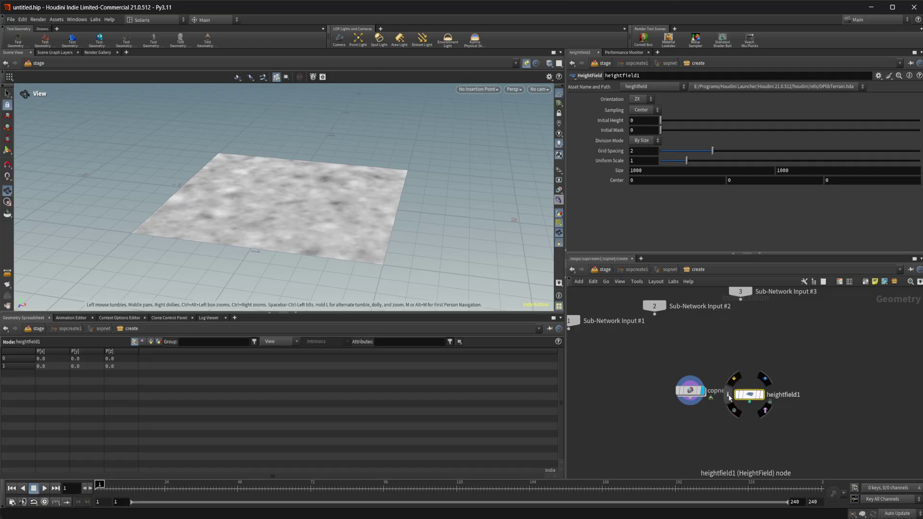
Compare the volume names and sizes in the HeightField's node info with those of the COP network
middle_click(750, 397)
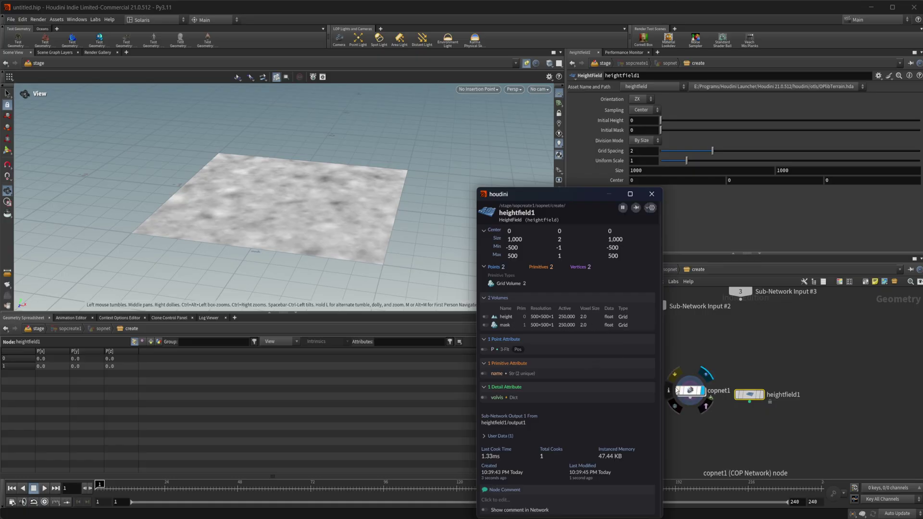
left_click(668, 391)
left_click(669, 393)
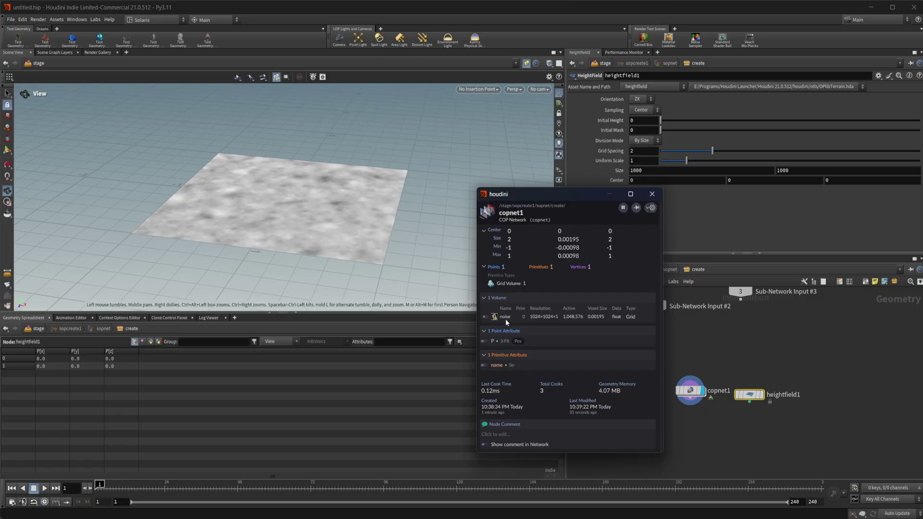
Inside the COP network, add a Null node and connect the fractal noise output to its first input
double_click(690, 391)
key("Tab")
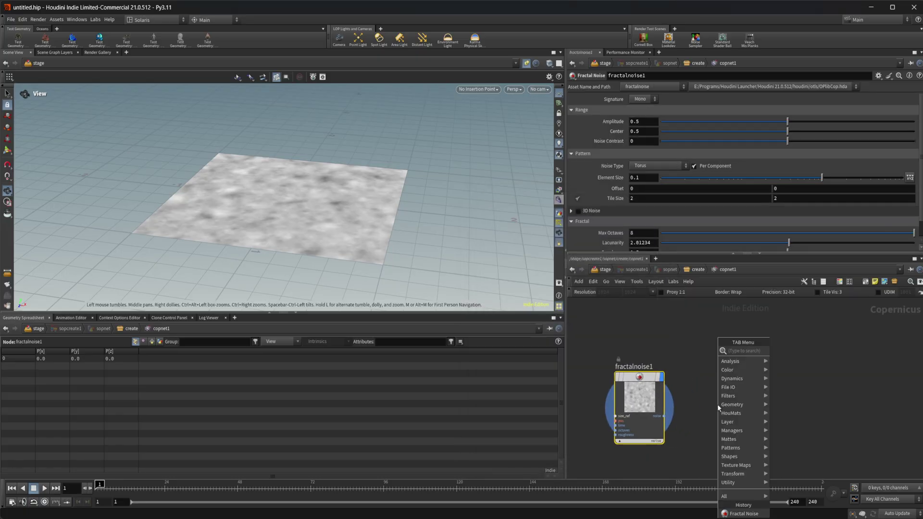
type("null")
key("Return")
left_click(717, 406)
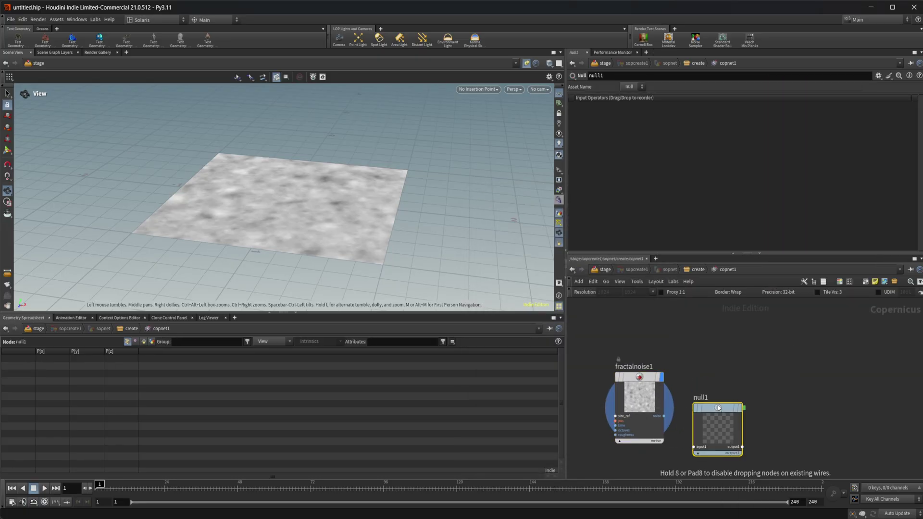
left_click_drag(721, 420, 729, 410)
left_click_drag(664, 416, 705, 435)
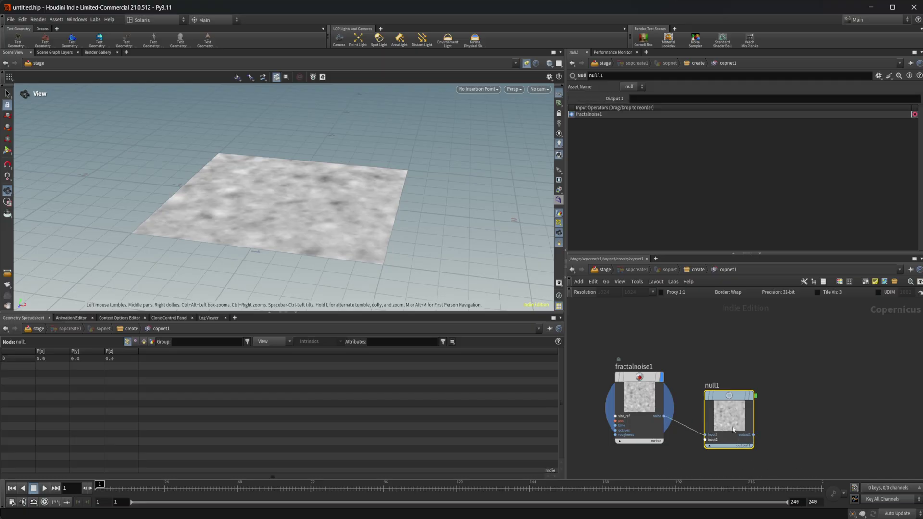
Name the null's Output 1 "height", reposition the node, and go back up to the create network
type("height")
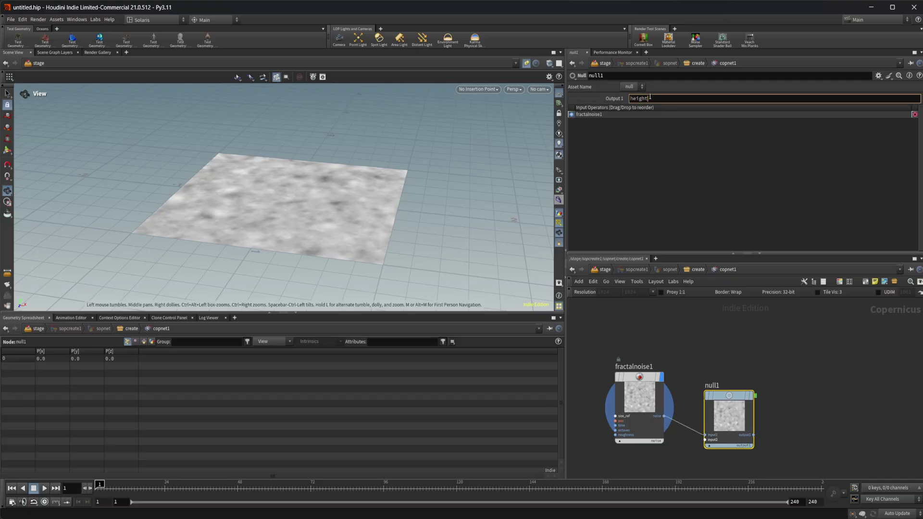
key("Return")
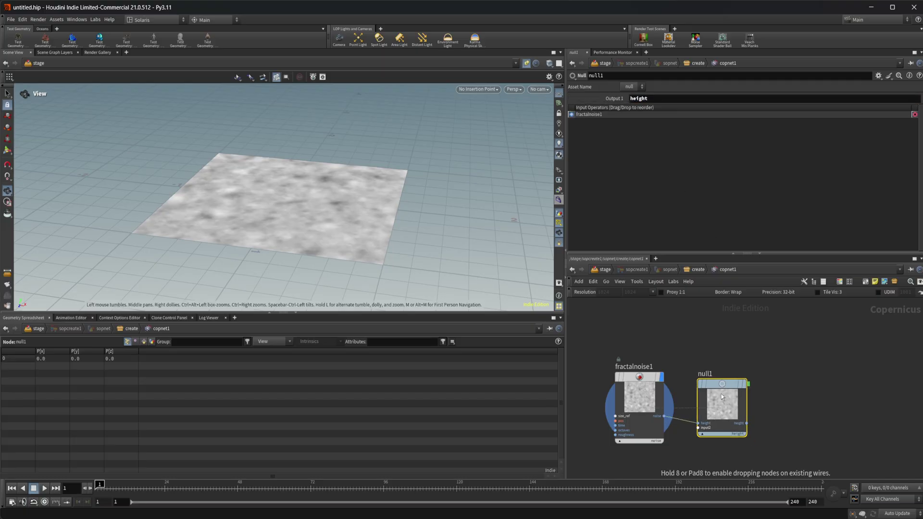
left_click_drag(722, 394, 716, 383)
left_click(698, 269)
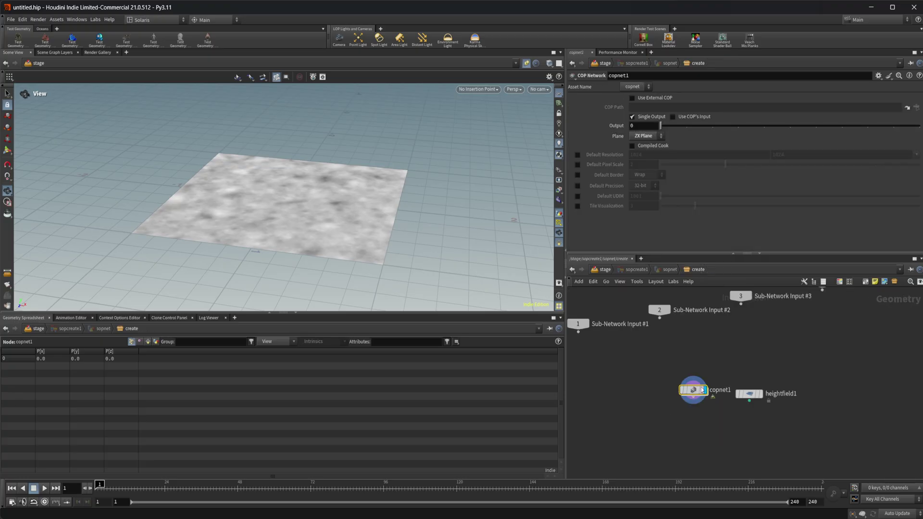
Check the COP network's volume name in its node info, and delete the null inside that network before returning to the create network
middle_click(693, 390)
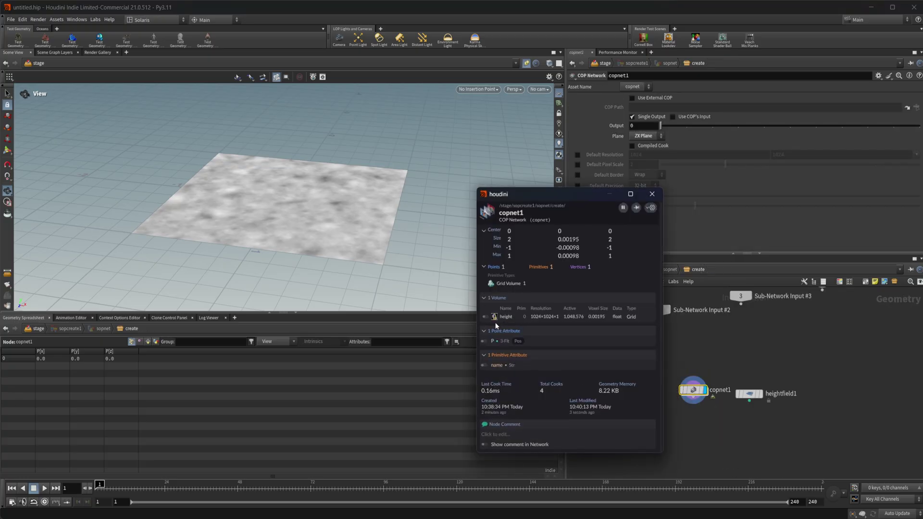
left_click(652, 194)
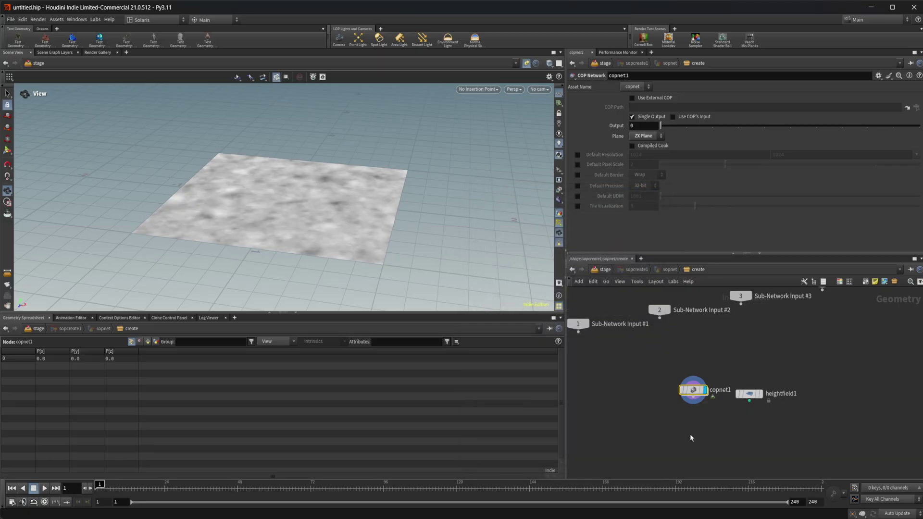
double_click(692, 390)
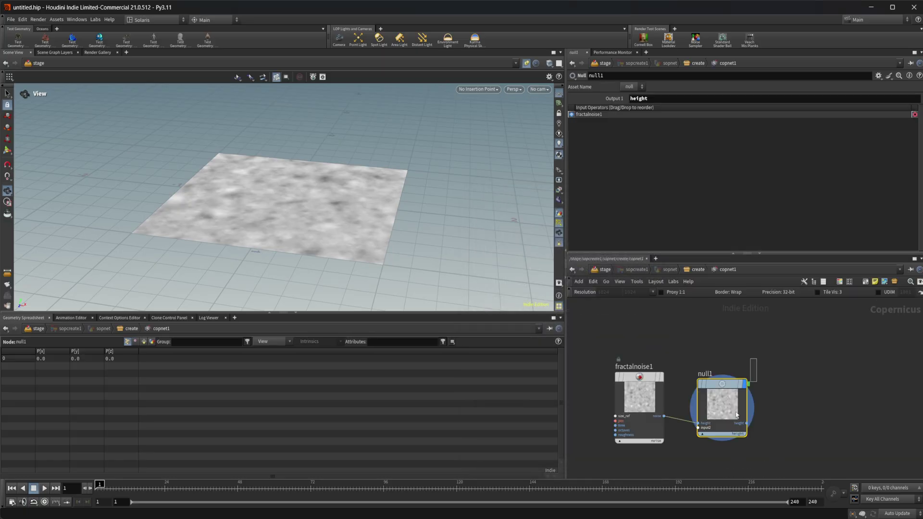
key("Delete")
left_click(693, 270)
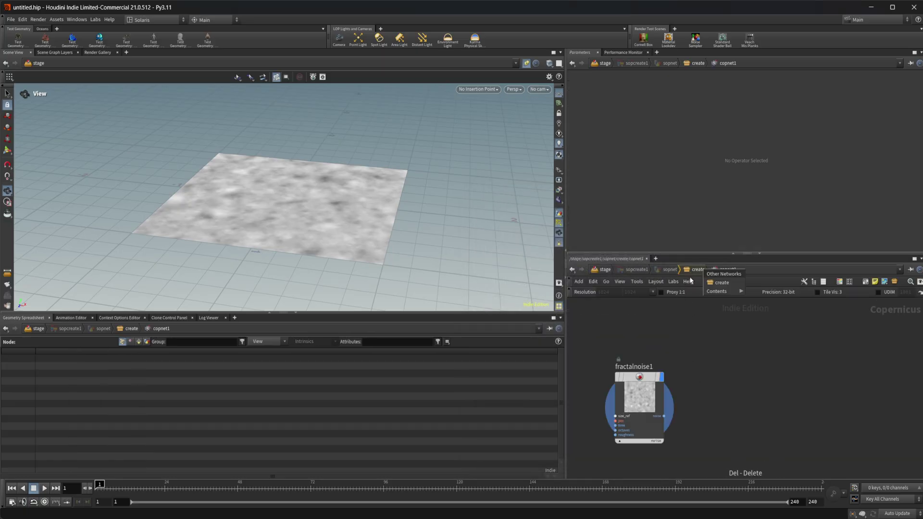
left_click(721, 283)
Align the HeightField node beside the COP network and inspect its volume names in the node info
middle_click_drag(687, 420, 674, 411)
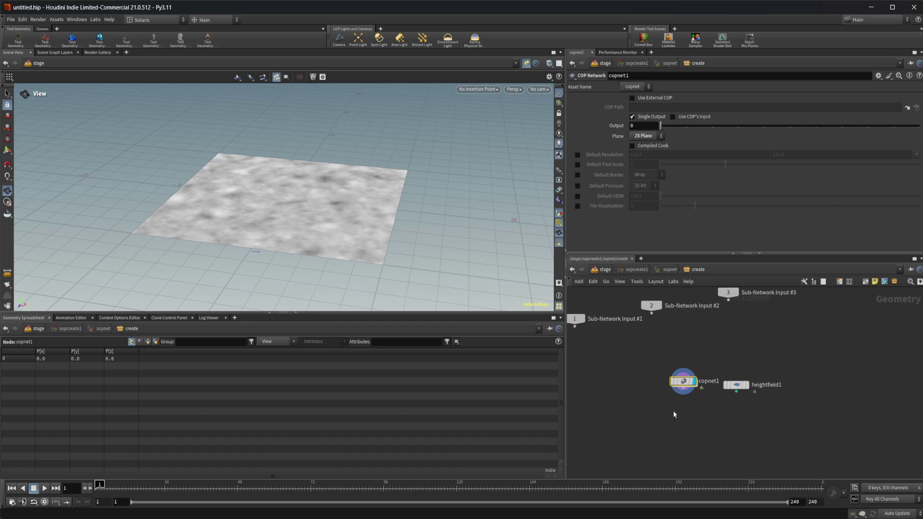
left_click_drag(732, 388, 739, 384)
middle_click(737, 382)
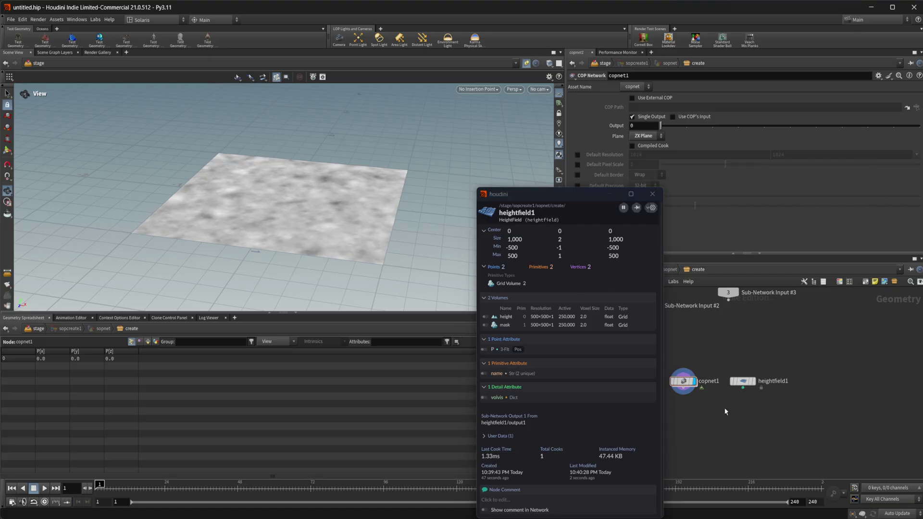
Add a Name node below the COP network, connect the COP network's output to it, and display it
scroll(678, 414, "up", 2)
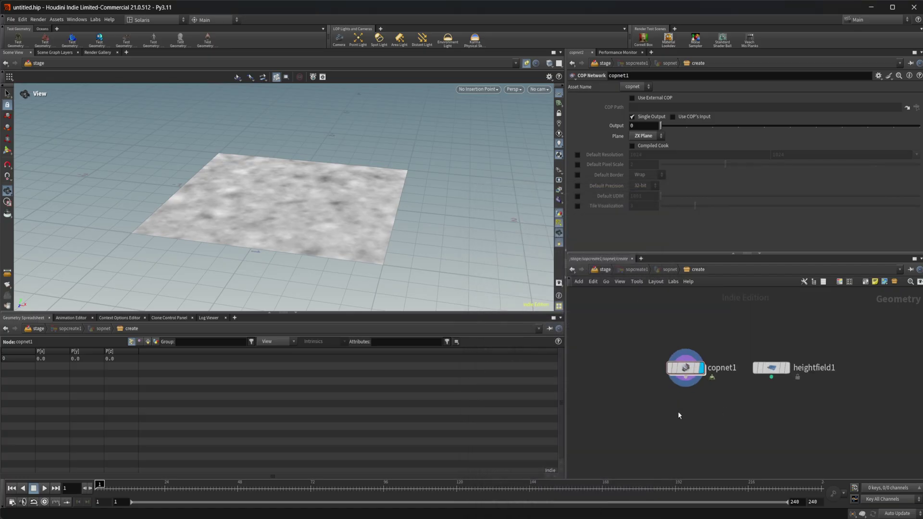
key("Tab")
type("name")
key("Return")
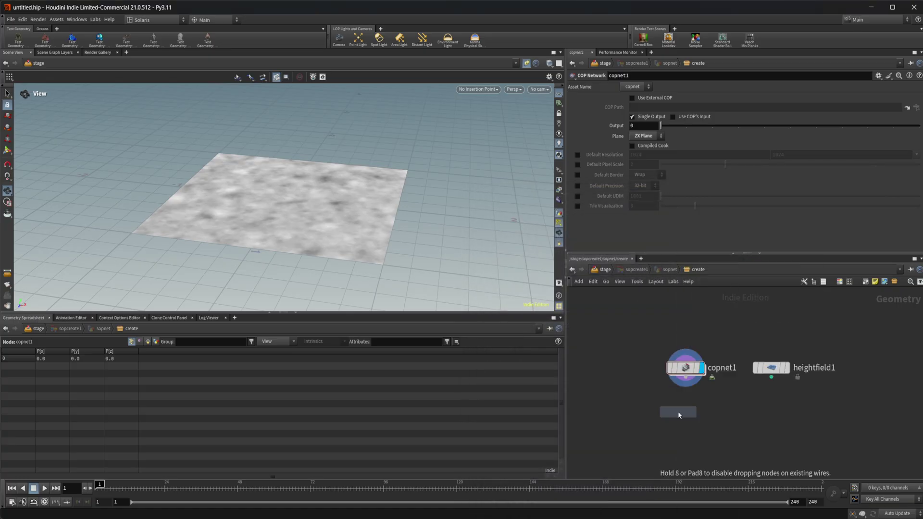
left_click(678, 412)
left_click_drag(686, 378, 678, 403)
left_click_drag(678, 412, 685, 411)
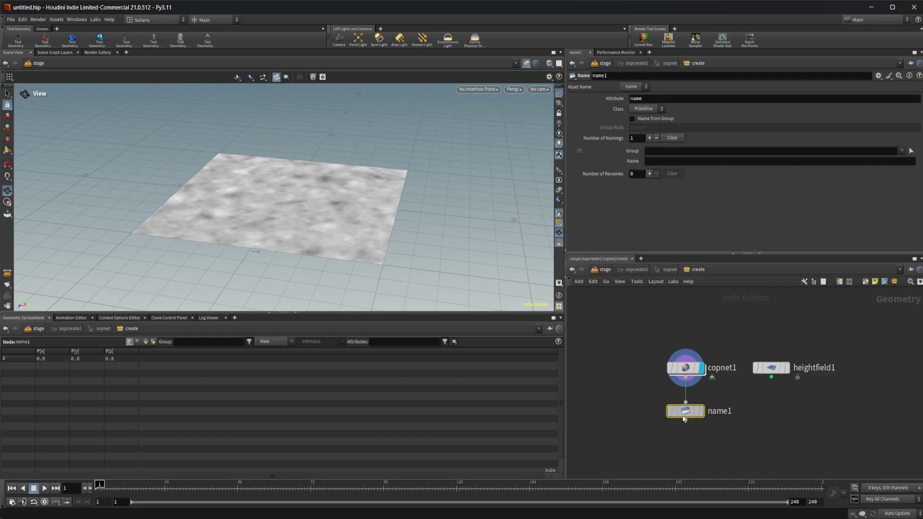
left_click(702, 411)
Set the Name node's primitive name to "height" and check its volume in the node info
left_click(676, 159)
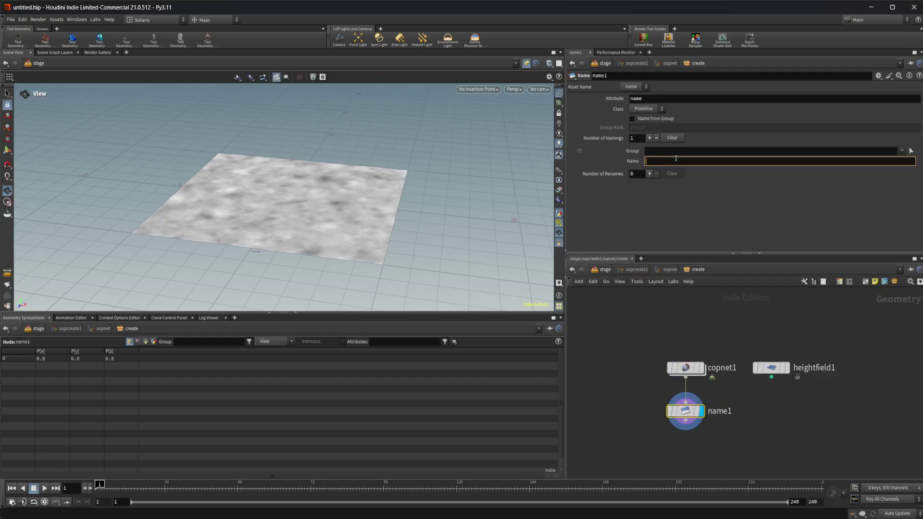
type("height")
key("Return")
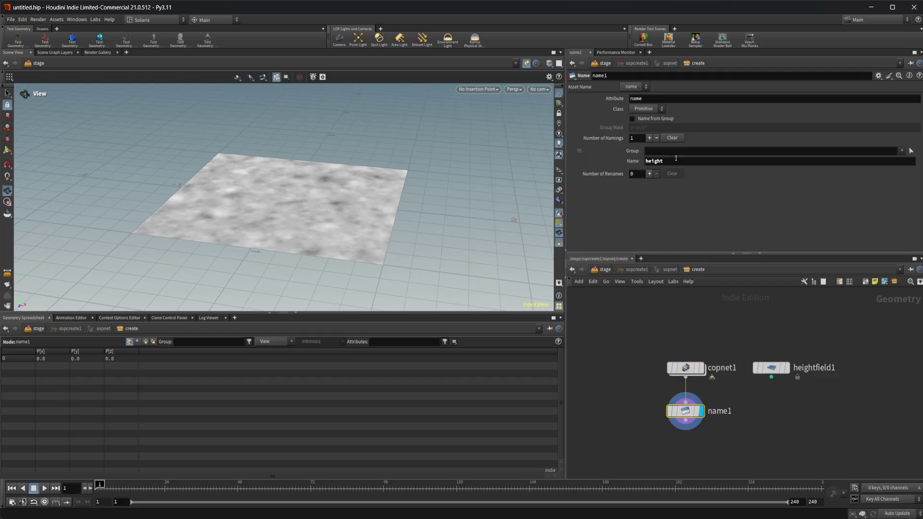
left_click(661, 413)
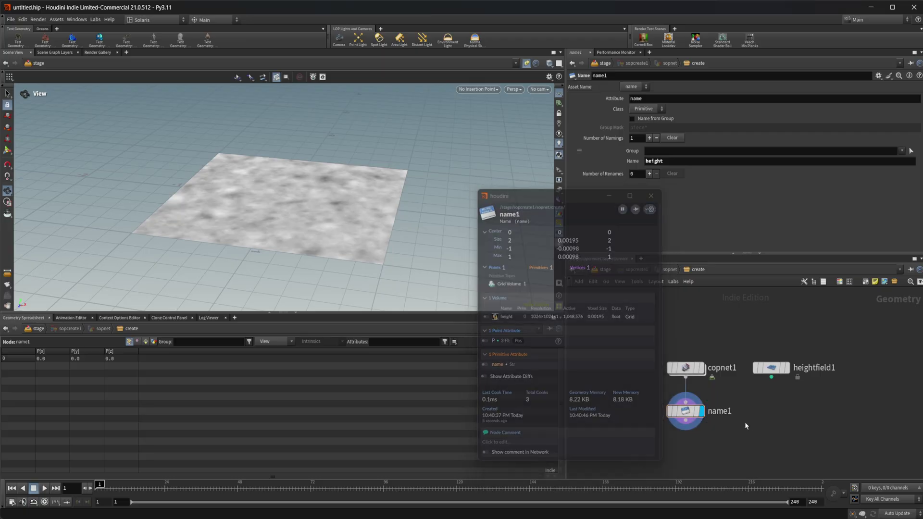
Add a Primitive Properties node connected after the Name node
key("Tab")
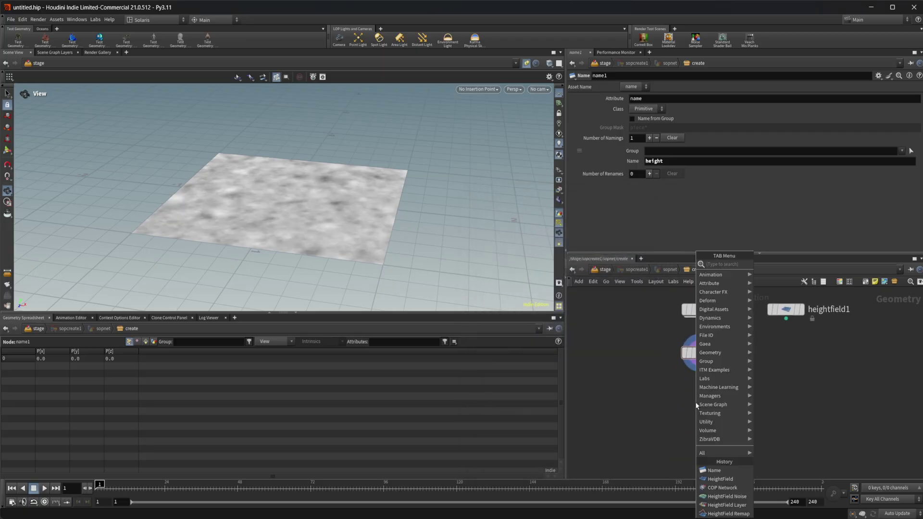
type("primit")
key("Return")
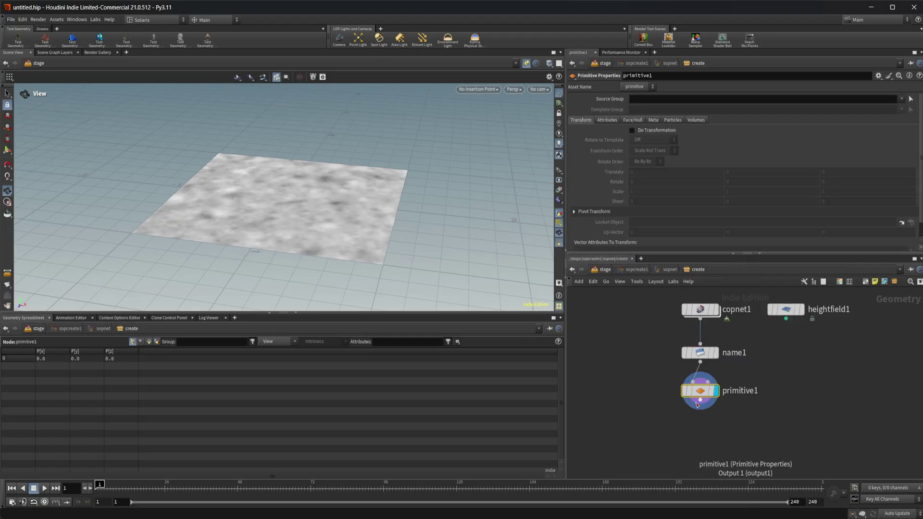
Enable Adjust Visualization for volumes on the Primitive Properties node and set its Display Mode to Height Field
left_click(696, 119)
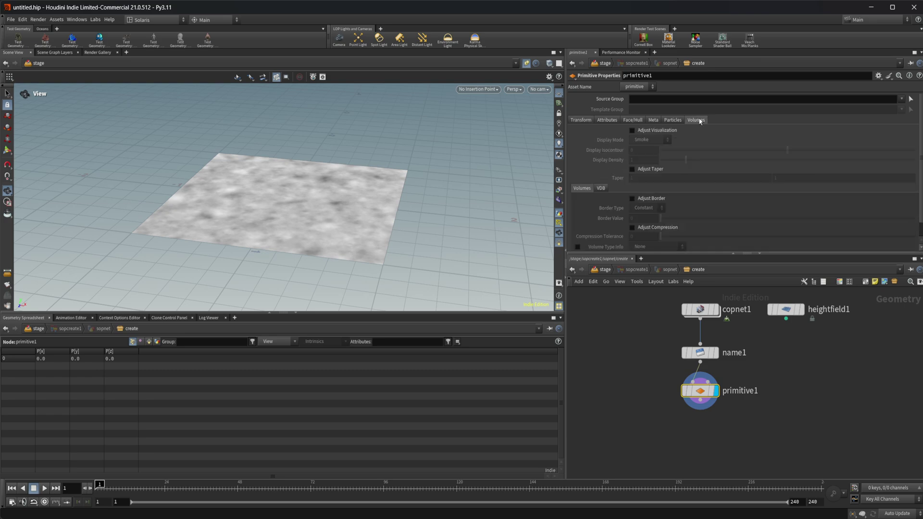
left_click(650, 134)
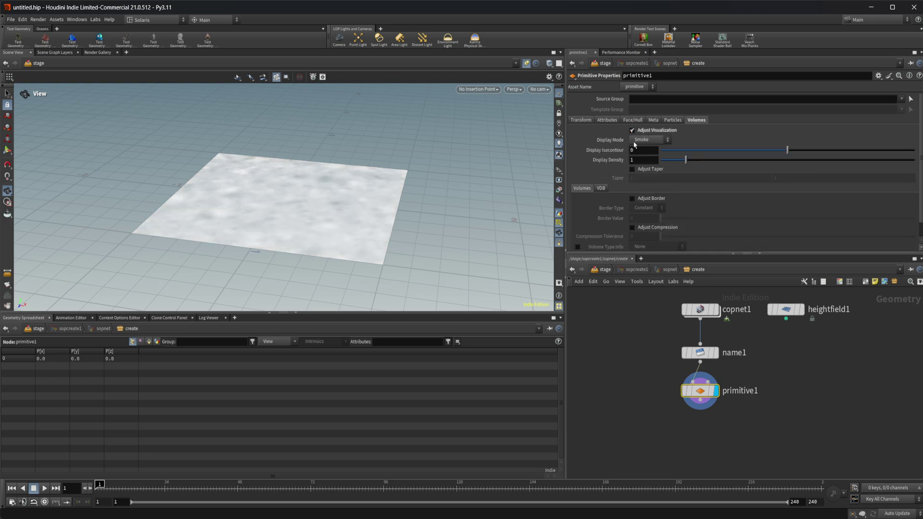
left_click(649, 140)
left_click(654, 185)
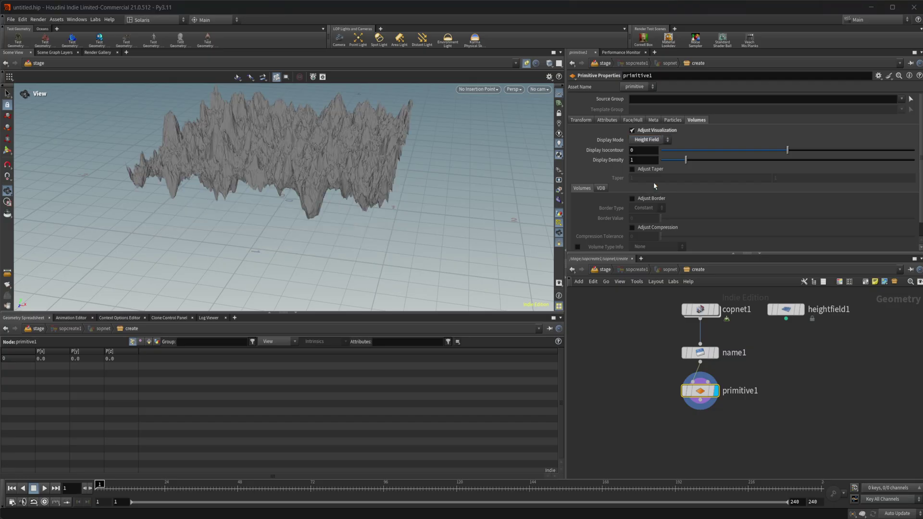
Compare the node info of the Primitive Properties node with that of the HeightField node
mouse_move(701, 390)
left_click(673, 391)
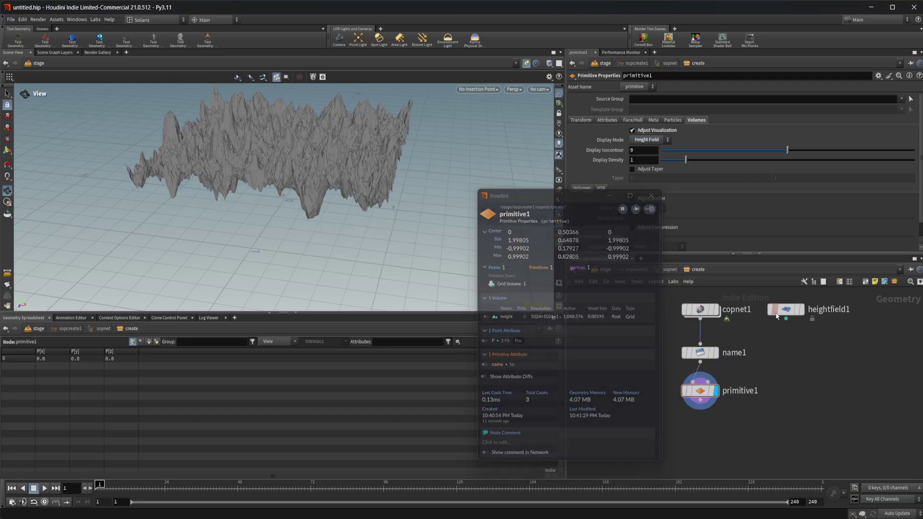
left_click(757, 310)
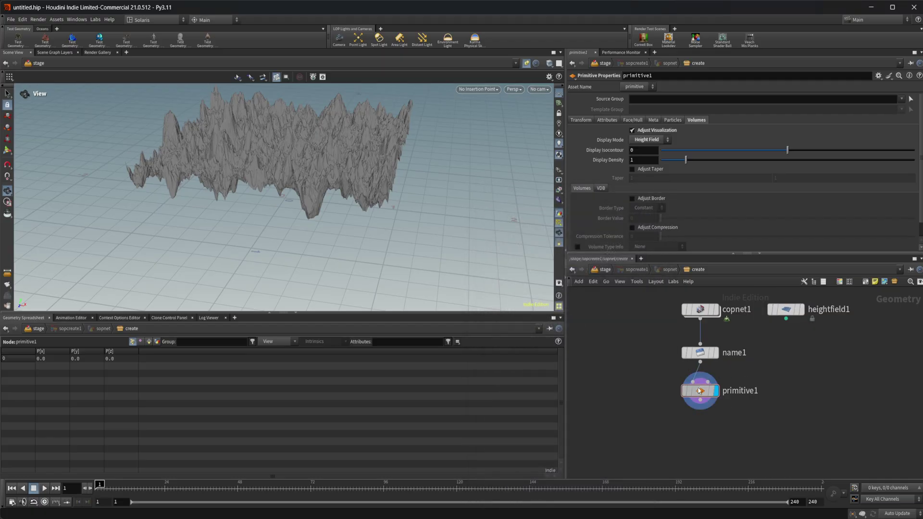
Switch the volume Display Mode to Image to check the node info, and restore it to Height Field
left_click(649, 140)
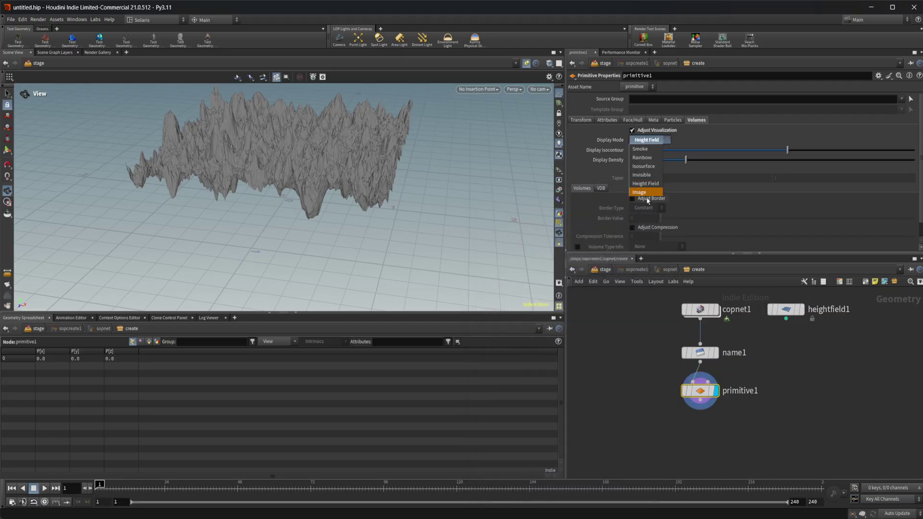
left_click(647, 202)
left_click(672, 391)
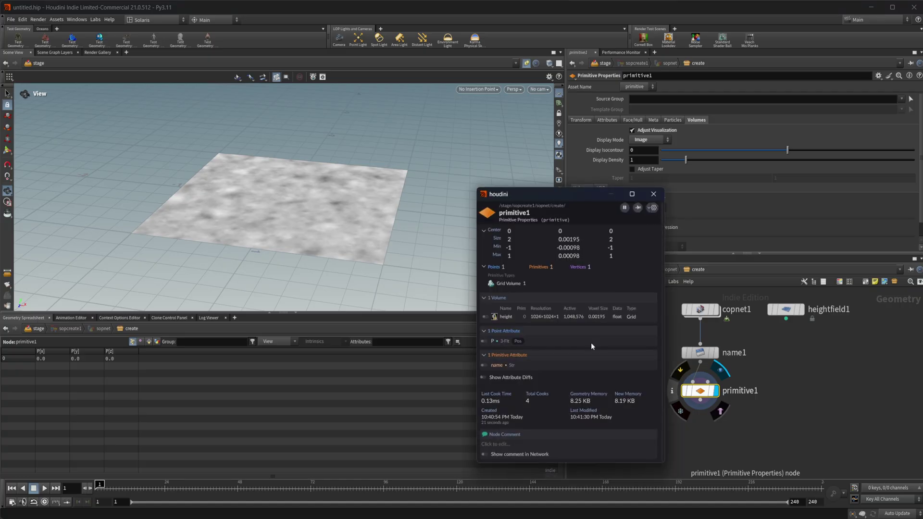
left_click(643, 140)
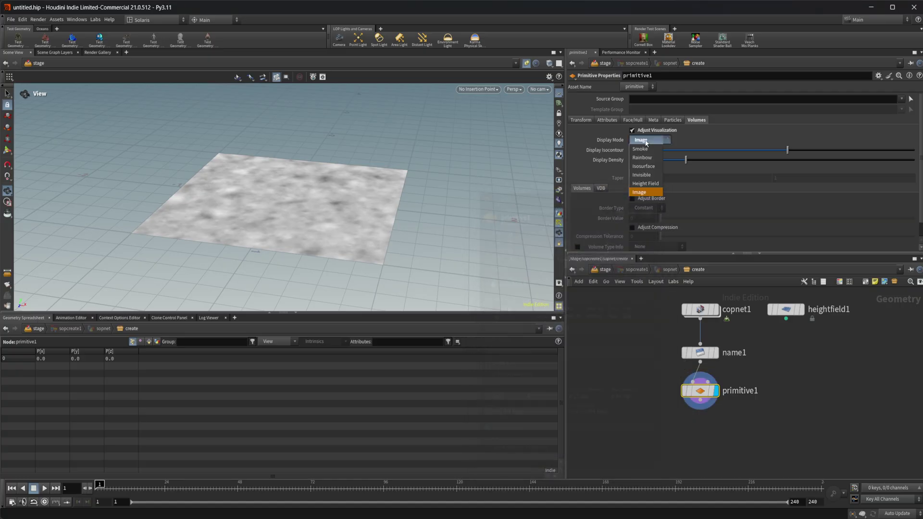
left_click(647, 185)
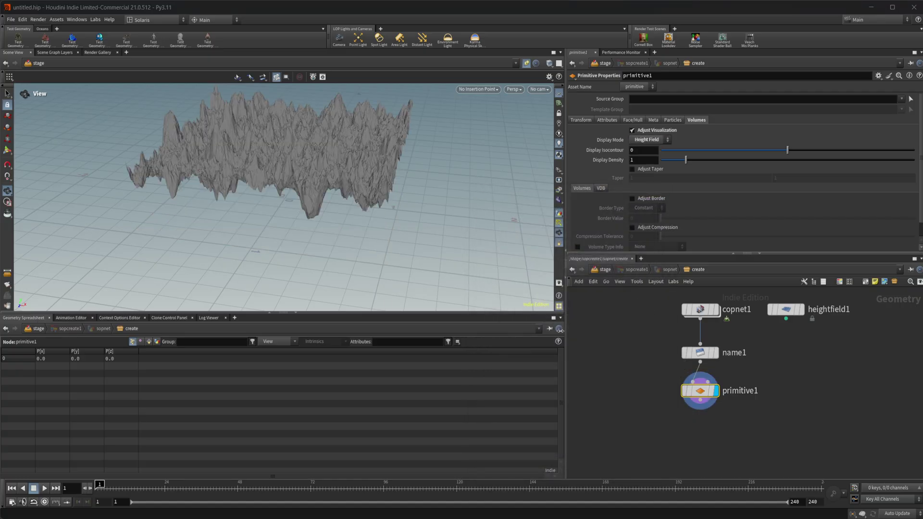
Move the HeightField node to the left of the Primitive Properties node
left_click_drag(340, 196, 321, 181)
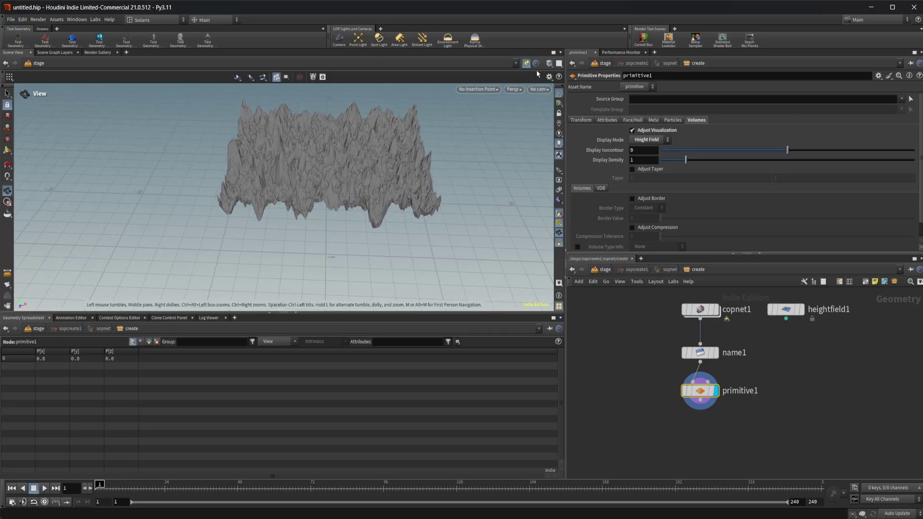
key("Tab")
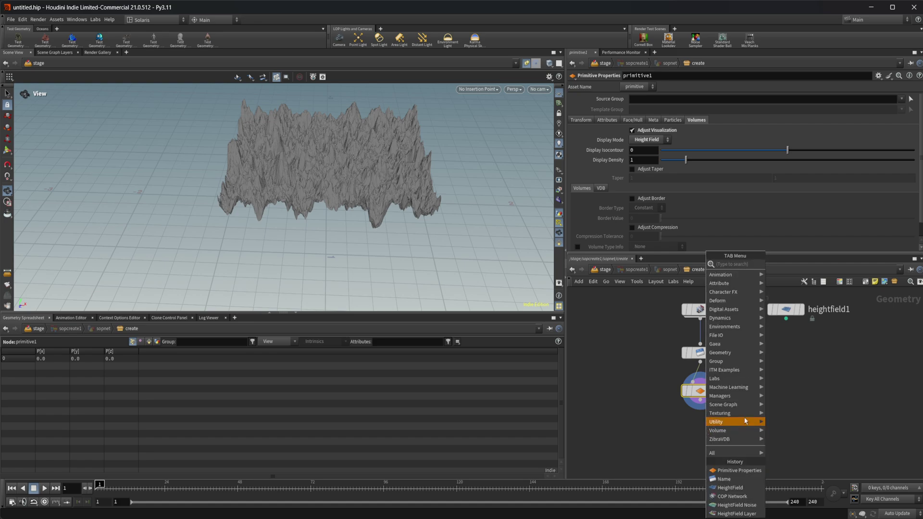
left_click(794, 397)
left_click_drag(787, 310, 765, 325)
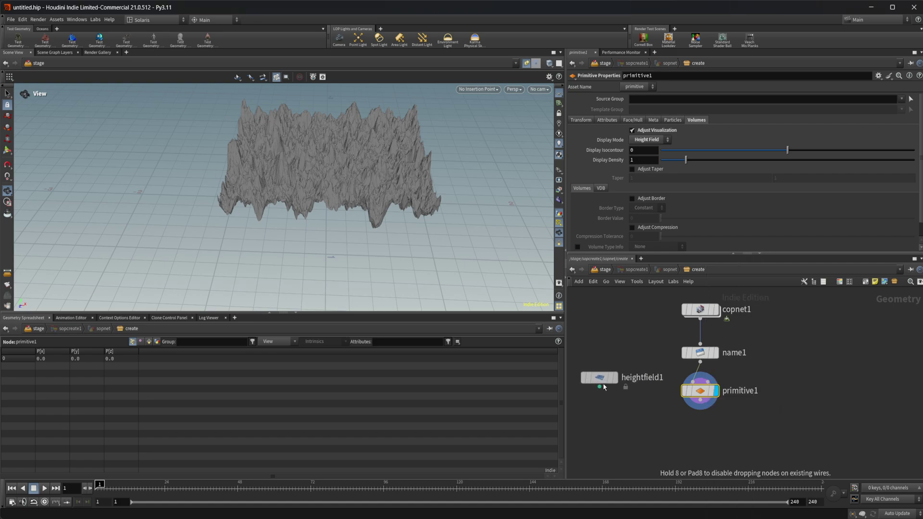
left_click(605, 405)
Add a HeightField Remap node below the Primitive Properties node and connect that node's output to its first input
key("Tab")
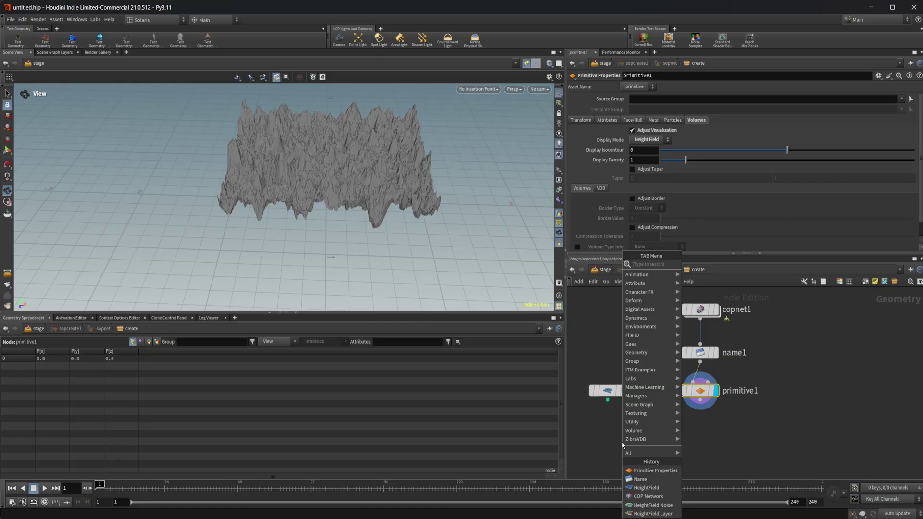
type("hf re")
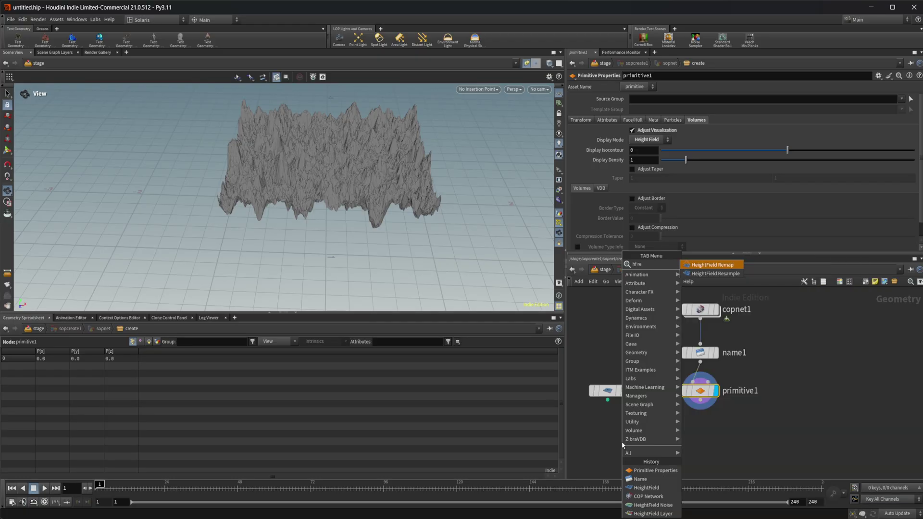
key("Return")
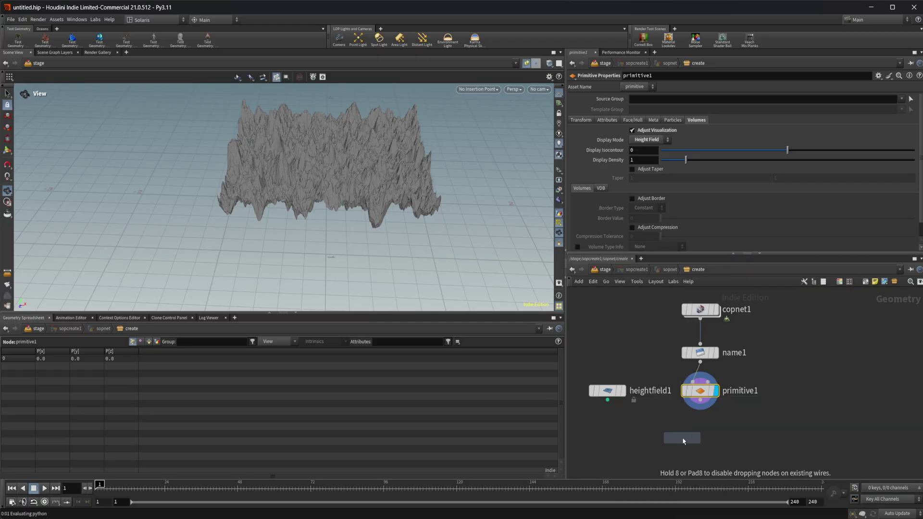
left_click(697, 441)
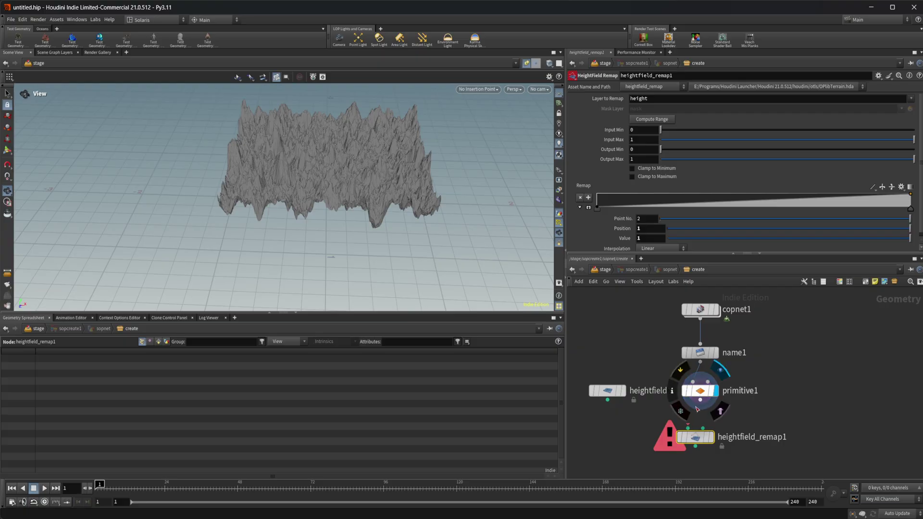
left_click_drag(700, 408, 688, 428)
left_click_drag(696, 438, 701, 437)
Move the Primitive Properties and HeightField Remap nodes down and insert a Transform node between the Name and Primitive Properties nodes
middle_click_drag(743, 441, 750, 399)
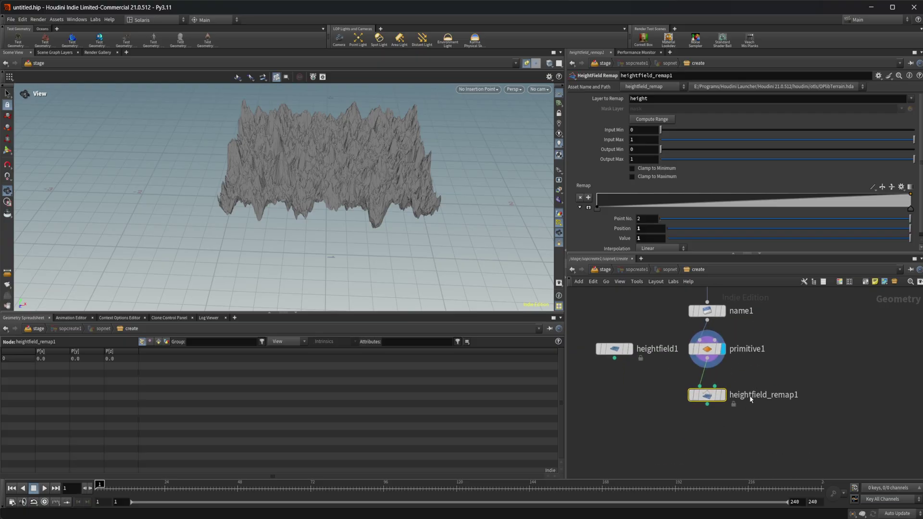
left_click_drag(726, 434, 707, 349)
left_click_drag(707, 350, 707, 397)
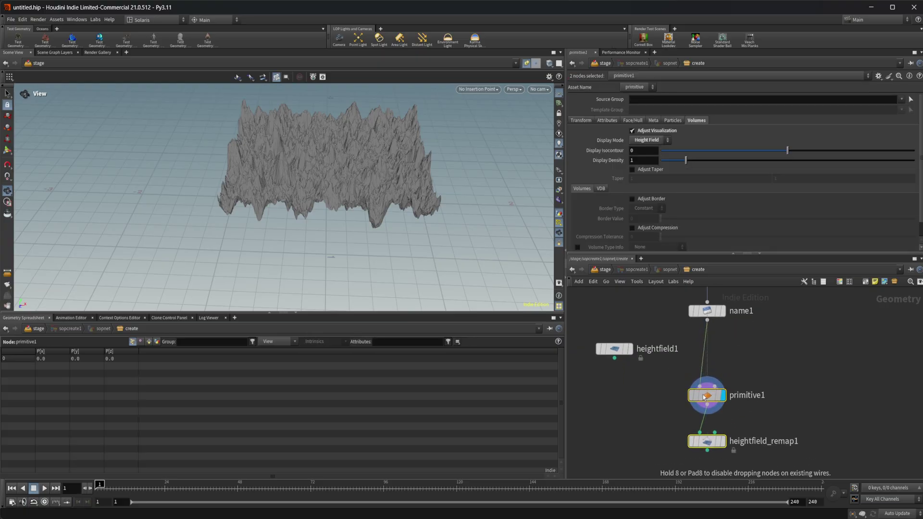
left_click(724, 353)
key("Tab")
type("trans")
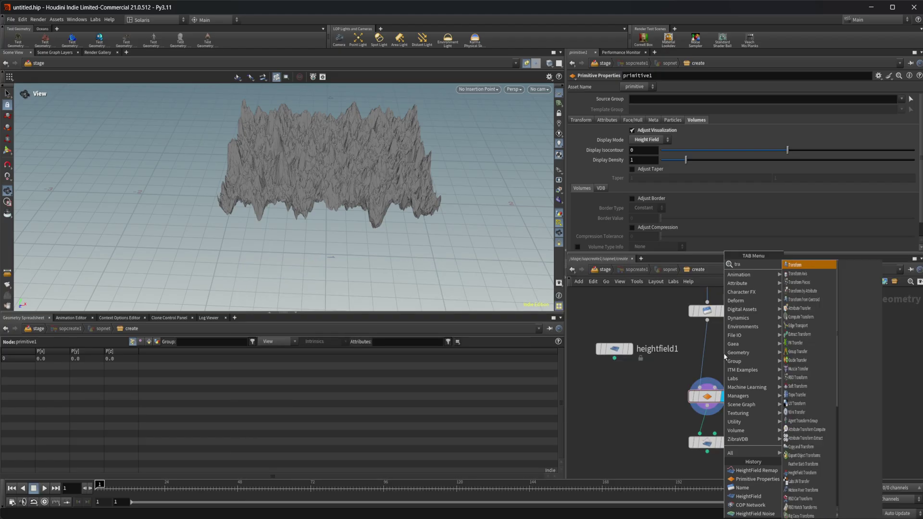
key("Return")
left_click(725, 357)
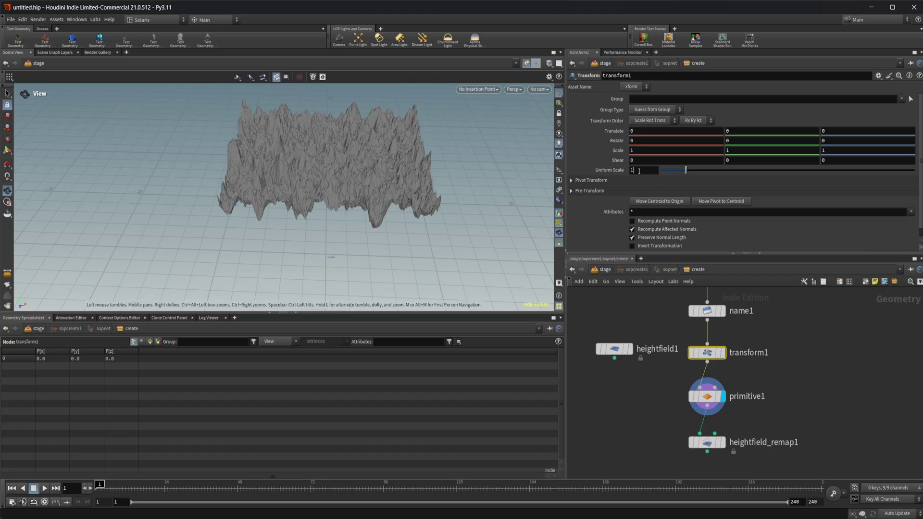
Set the Transform node's Uniform Scale to 500
left_click_drag(639, 172, 599, 174)
type("500")
key("Return")
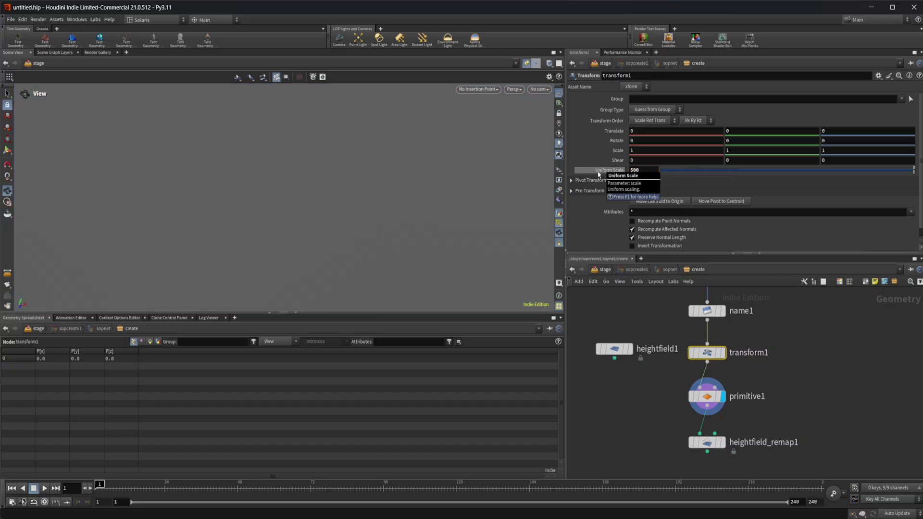
Frame the terrain in the view and compare the HeightField node's output with the Primitive Properties result
key("space+h")
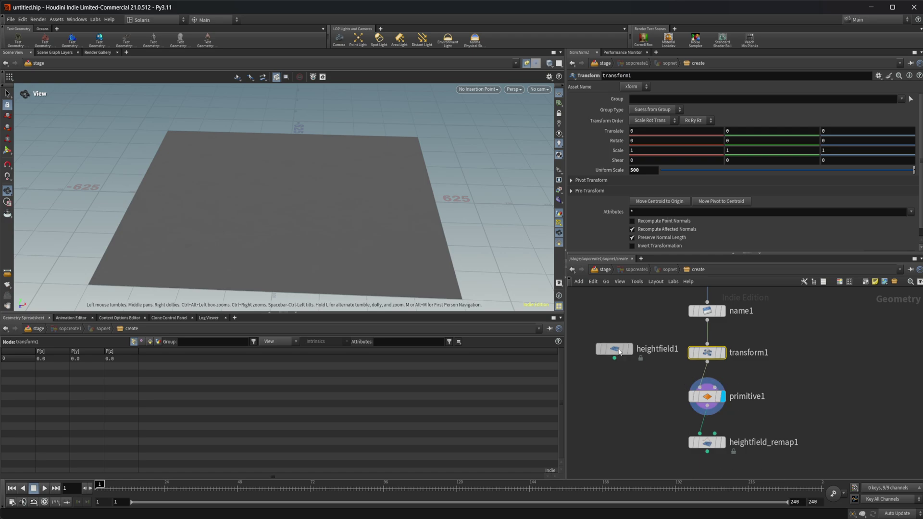
left_click(620, 352)
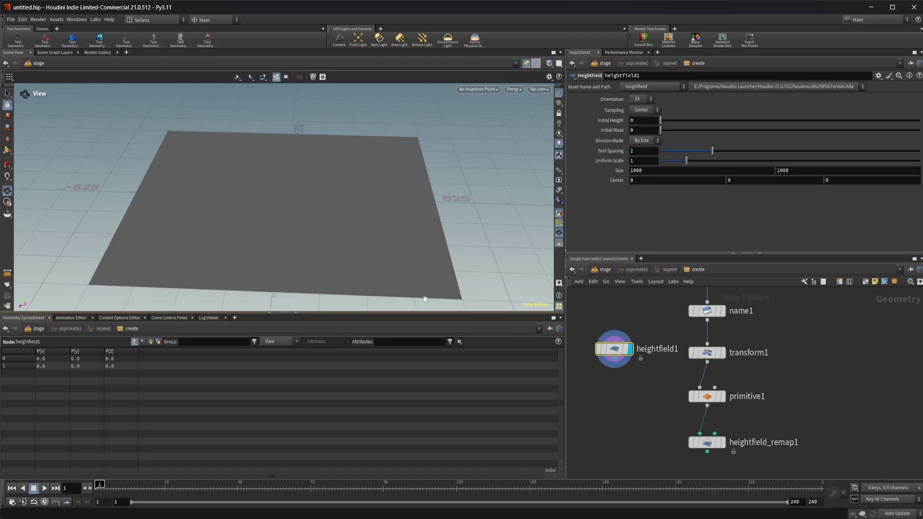
left_click(708, 398)
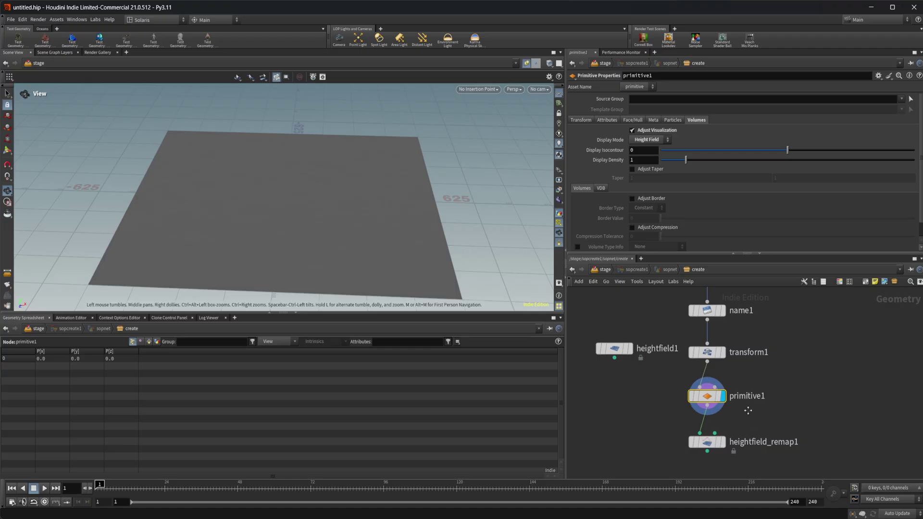
middle_click_drag(748, 412, 747, 409)
Display the HeightField Remap node, compute its range, and set Input Min to 0 and Input Max to 1
left_click(705, 443)
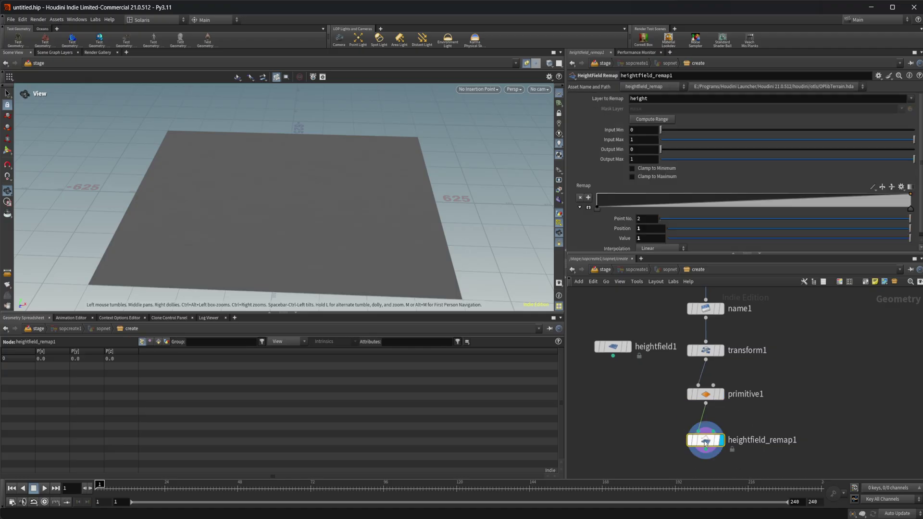
left_click(651, 120)
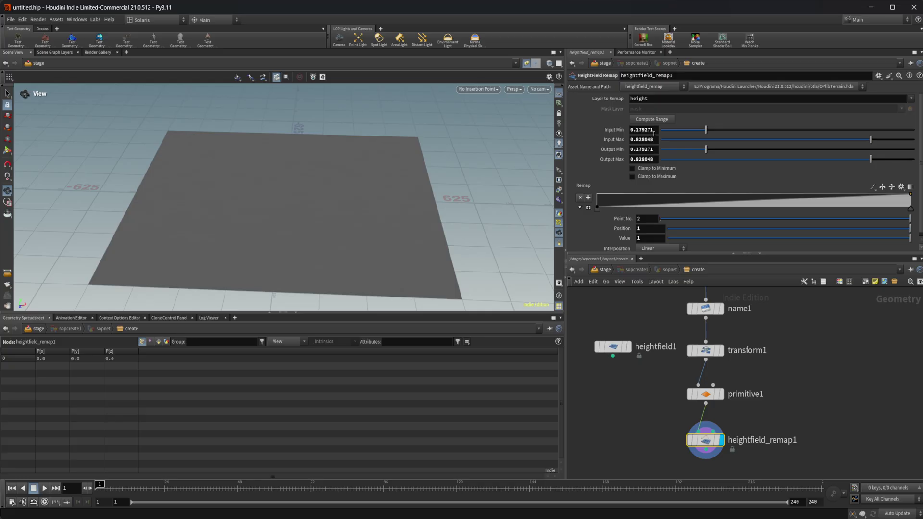
left_click_drag(654, 131, 622, 135)
type("0")
key("Tab")
type("1")
key("Tab")
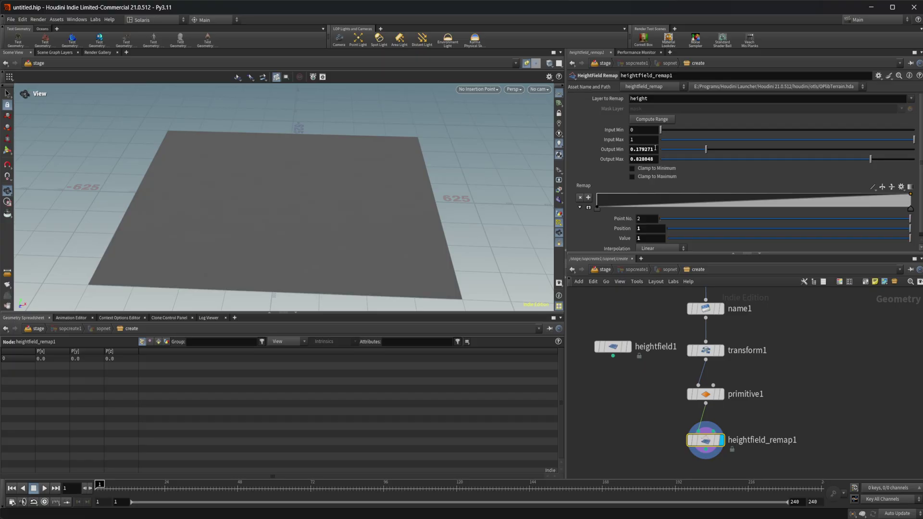
Set the HeightField Remap node's Output Min to 0 and Output Max to 500 and inspect the terrain
left_click(655, 148)
type("0")
left_click(645, 159)
left_click_drag(656, 160, 630, 162)
type("500")
key("Return")
scroll(307, 219, "down", 4)
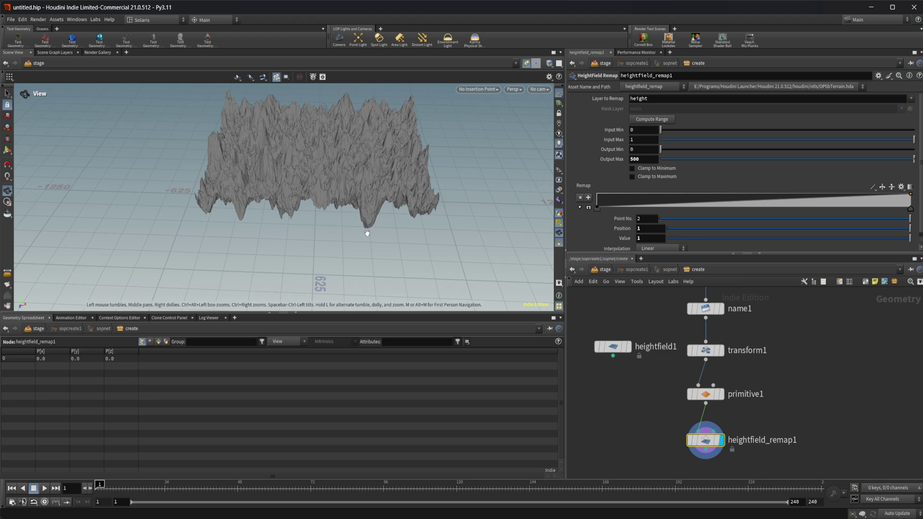
left_click_drag(311, 232, 406, 258)
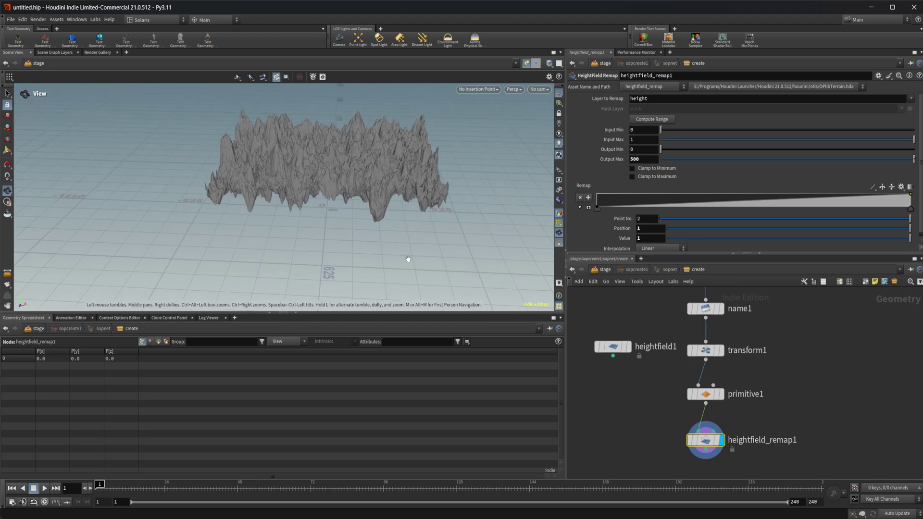
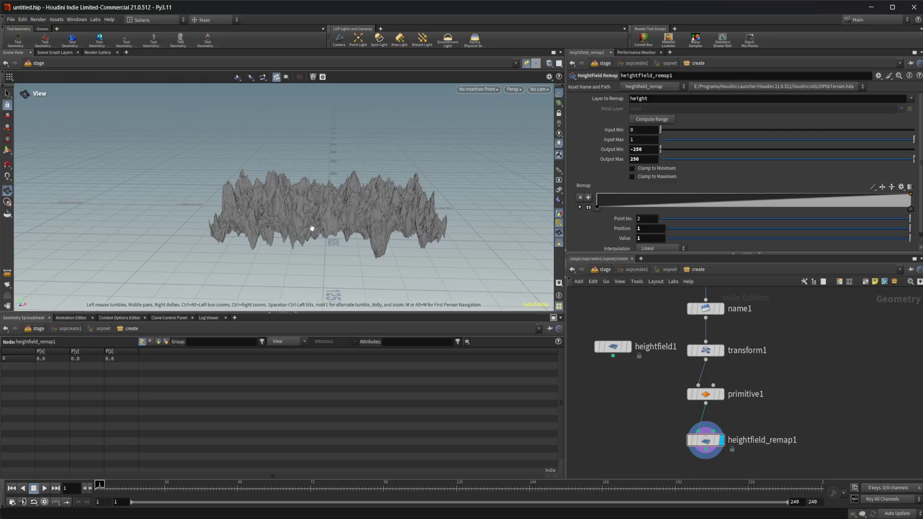
Switch the scene view from the stage to the SOP-level create network and unpin it so it follows the network
middle_click_drag(658, 393, 636, 422)
left_click(528, 63)
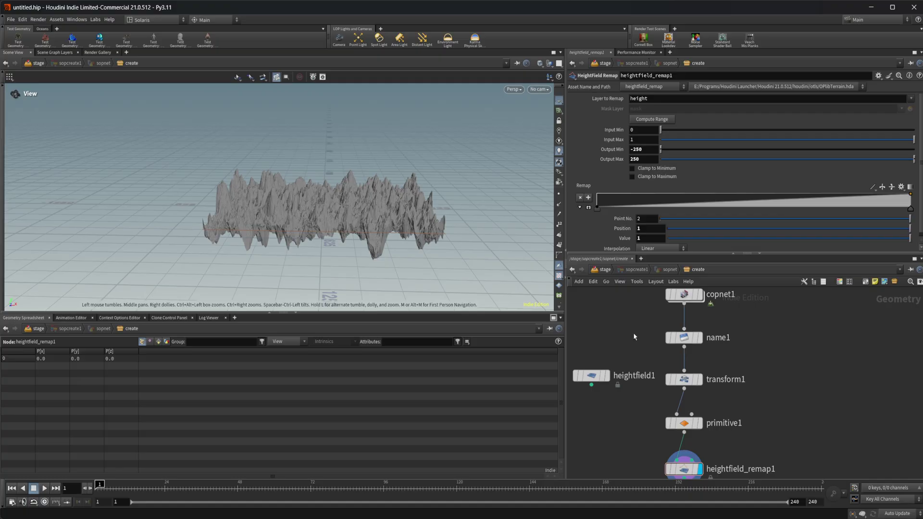
middle_click_drag(633, 333, 651, 360)
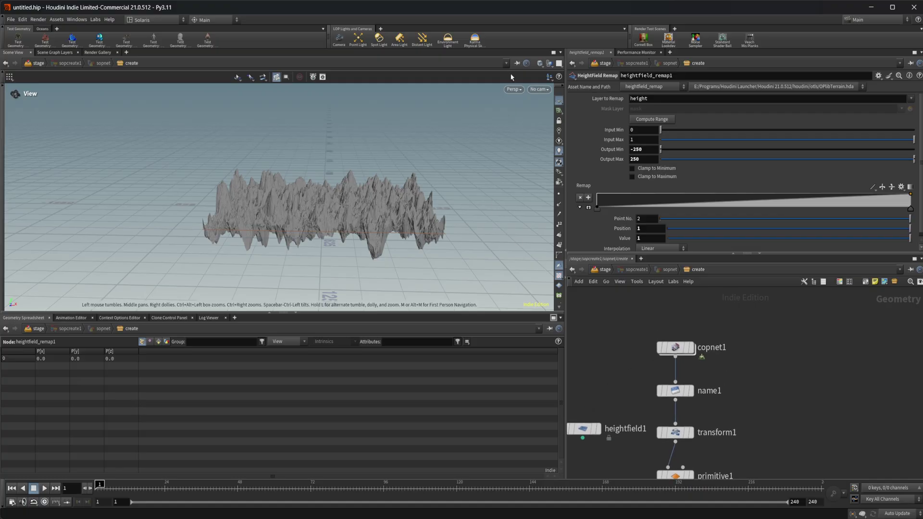
left_click(518, 63)
Inside the COP network, raise the Fractal Noise Element Size to about 0.31, and return to the create network
double_click(685, 350)
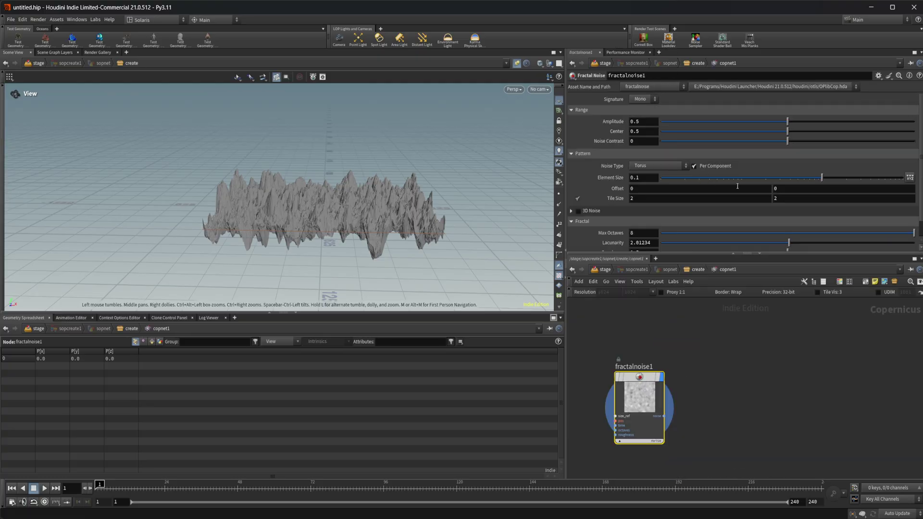
left_click_drag(824, 180, 862, 181)
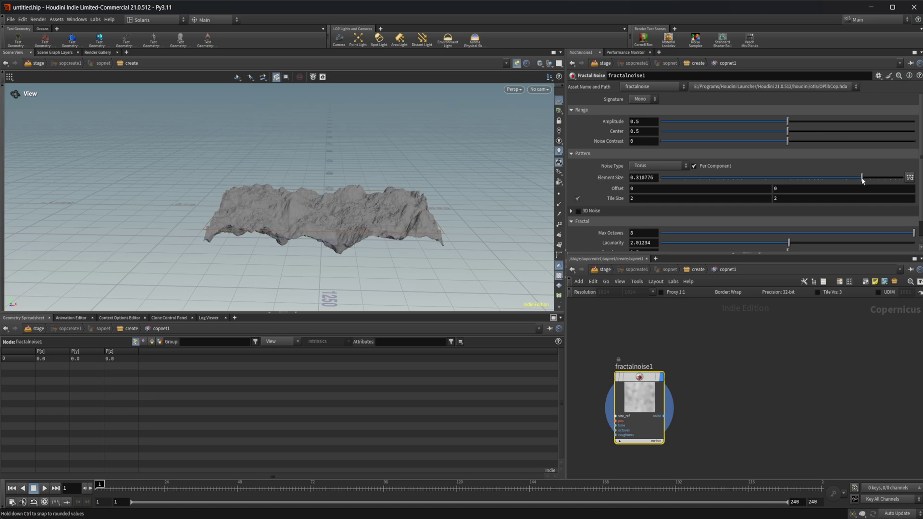
left_click_drag(309, 217, 332, 216)
left_click(696, 271)
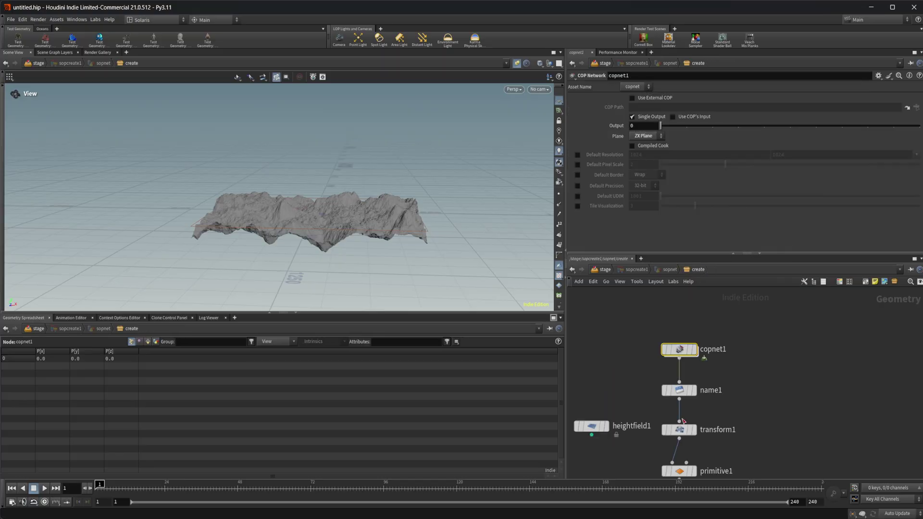
Add a HeightField Noise node below the HeightField node and connect the HeightField output to its first input
key("Tab")
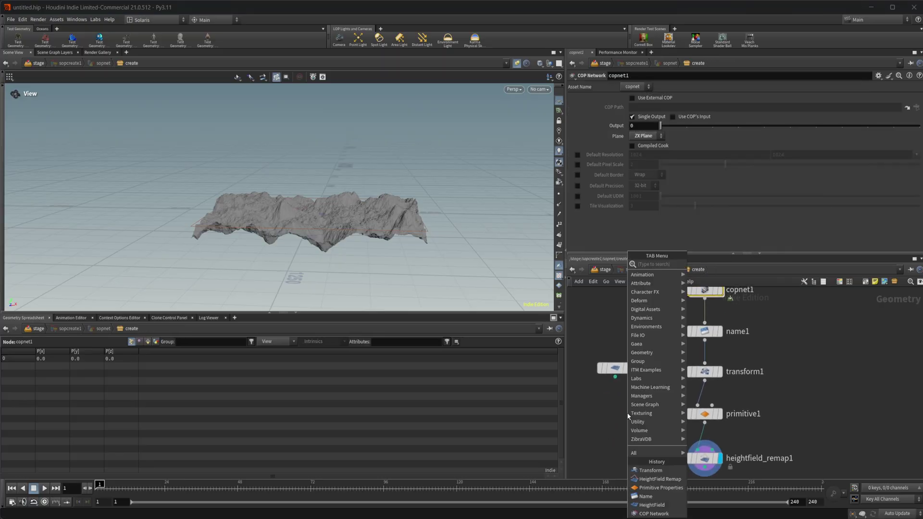
type("hfn")
key("Return")
left_click(627, 417)
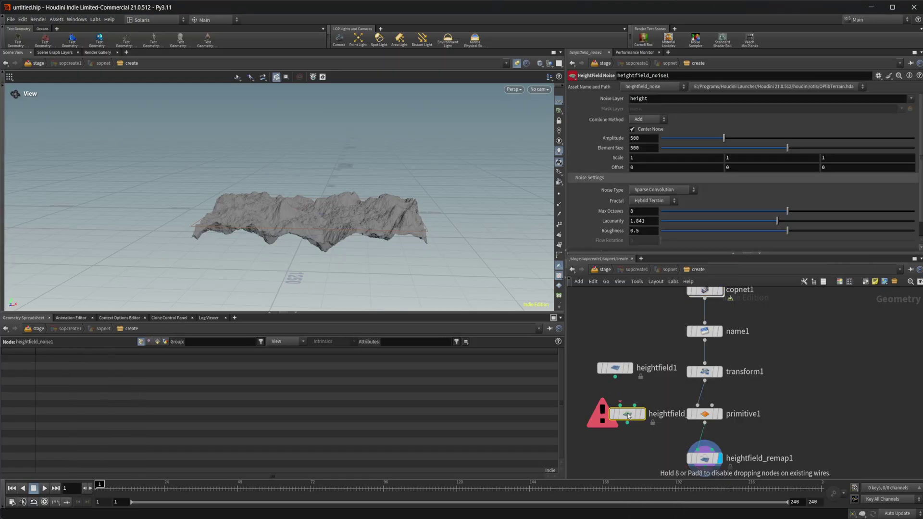
left_click_drag(615, 377, 620, 405)
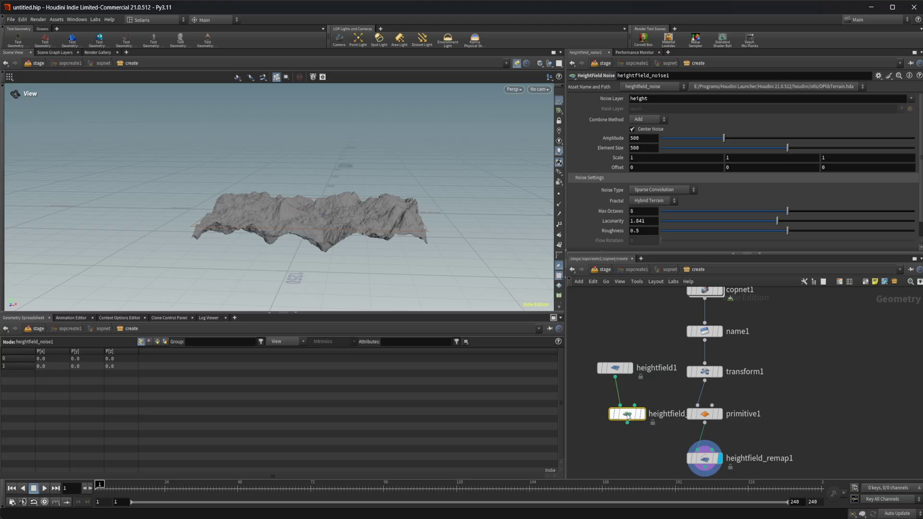
Display the HeightField Noise terrain up close and compare its surface detail with the HeightField Remap terrain
left_click(642, 414)
left_click_drag(366, 208, 255, 249)
right_click_drag(256, 250, 408, 204)
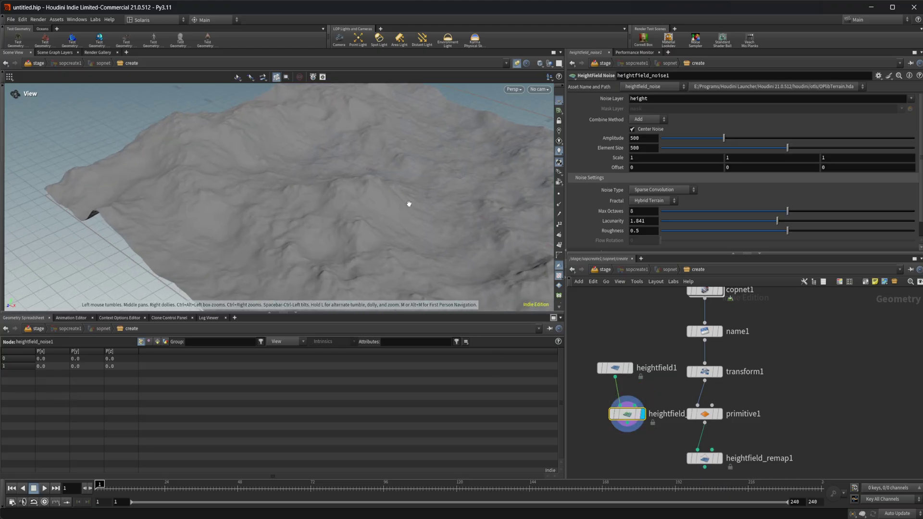
middle_click_drag(408, 204, 334, 181)
left_click(719, 458)
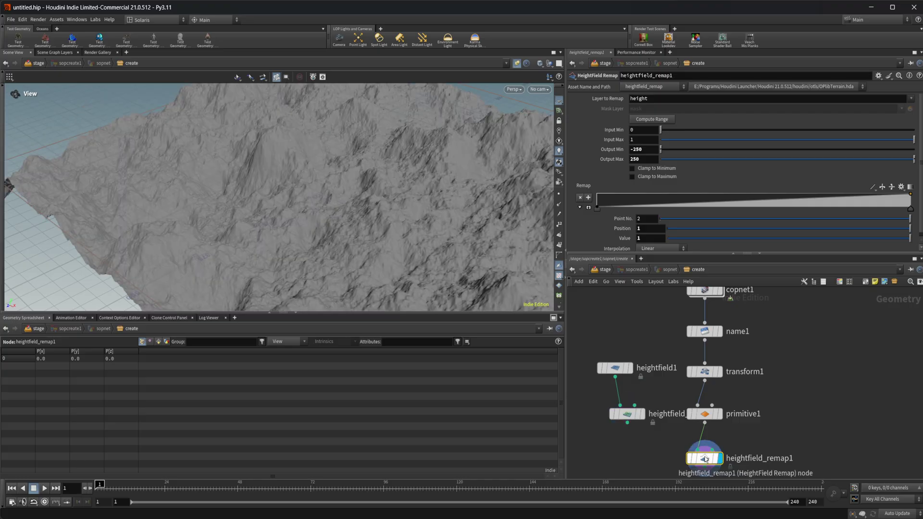
Align the HeightField Noise node directly under the HeightField node and display the HeightField Remap node again
left_click(642, 414)
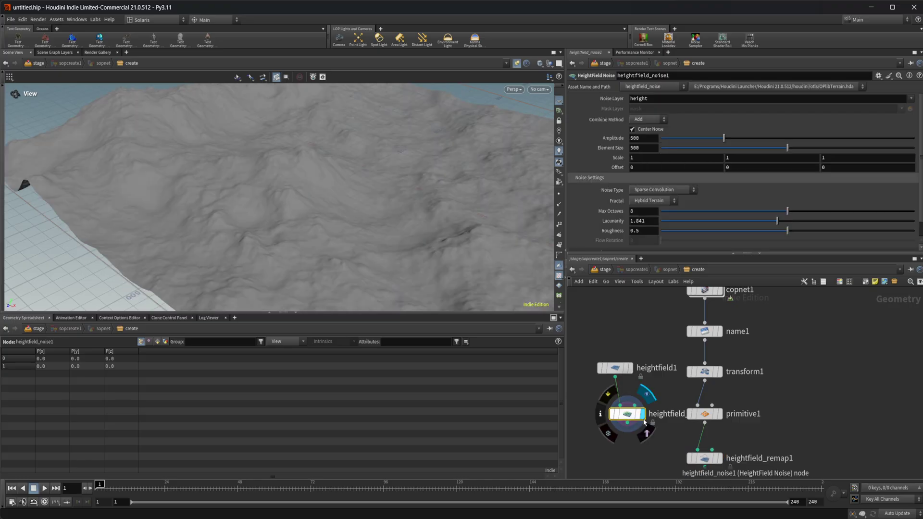
left_click_drag(627, 414, 615, 415)
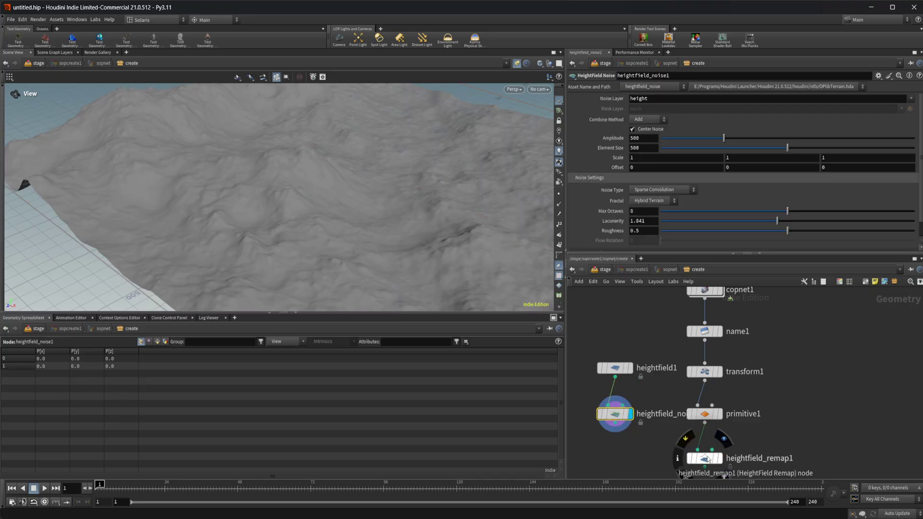
left_click(719, 459)
Inside the COP network, add a Blur node after Fractal Noise, connect the noise output to its source, and display it
middle_click_drag(727, 318, 700, 370)
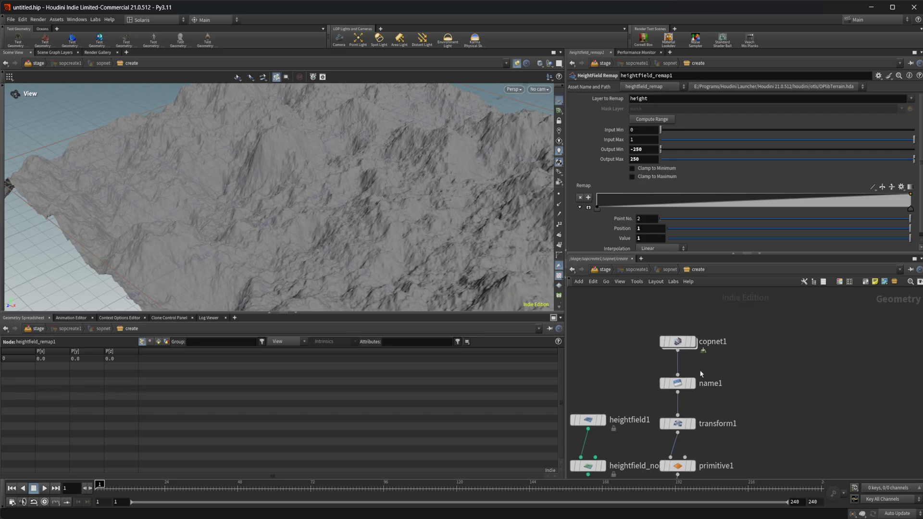
double_click(678, 342)
key("Tab")
type("b")
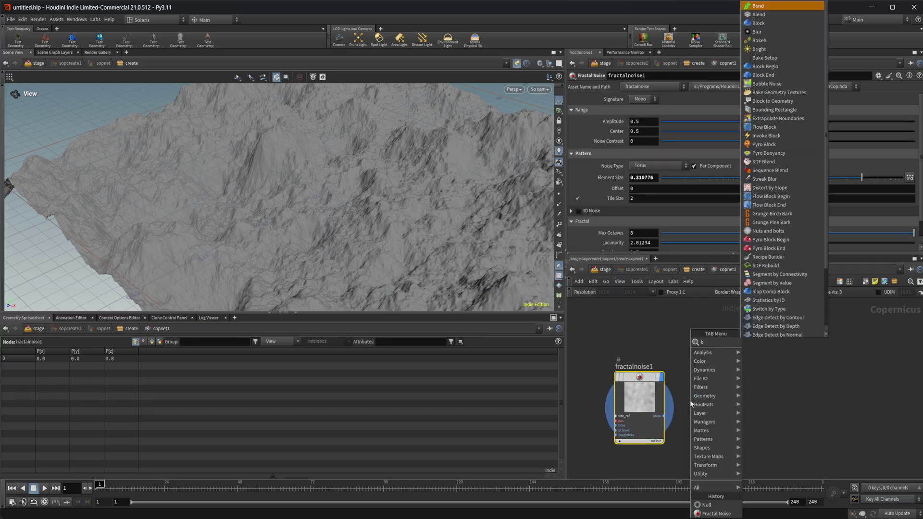
type("lur")
key("Return")
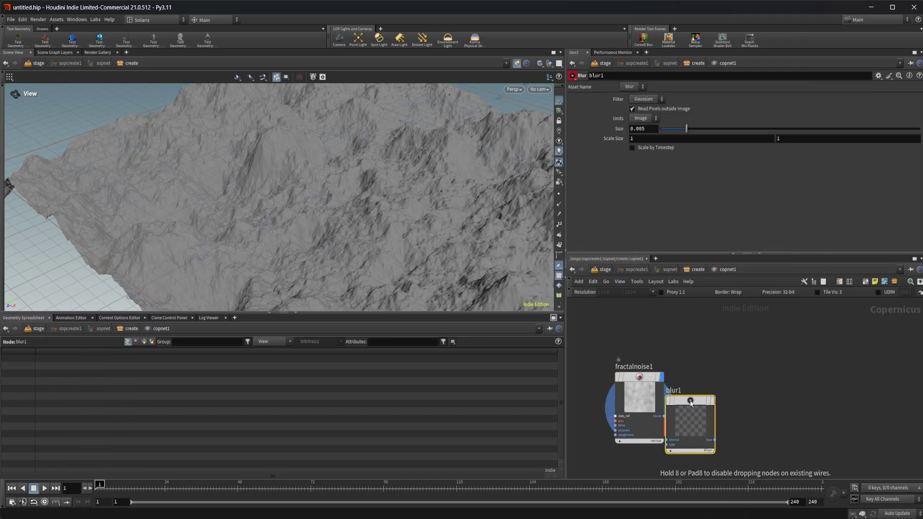
left_click(722, 393)
left_click_drag(664, 417, 698, 431)
left_click_drag(714, 422, 725, 414)
key("r")
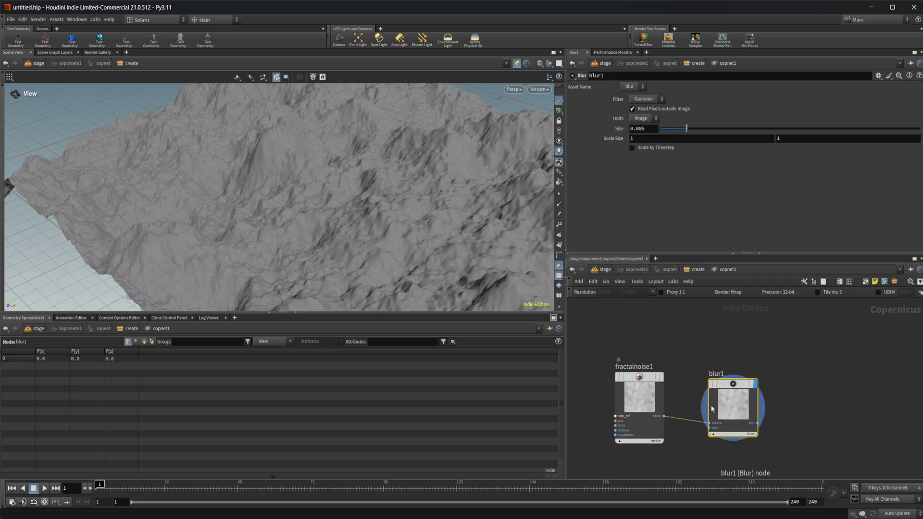
Return to the create network and compare the HeightField Noise terrain with the blurred HeightField Remap terrain
left_click(695, 272)
middle_click_drag(649, 378, 649, 311)
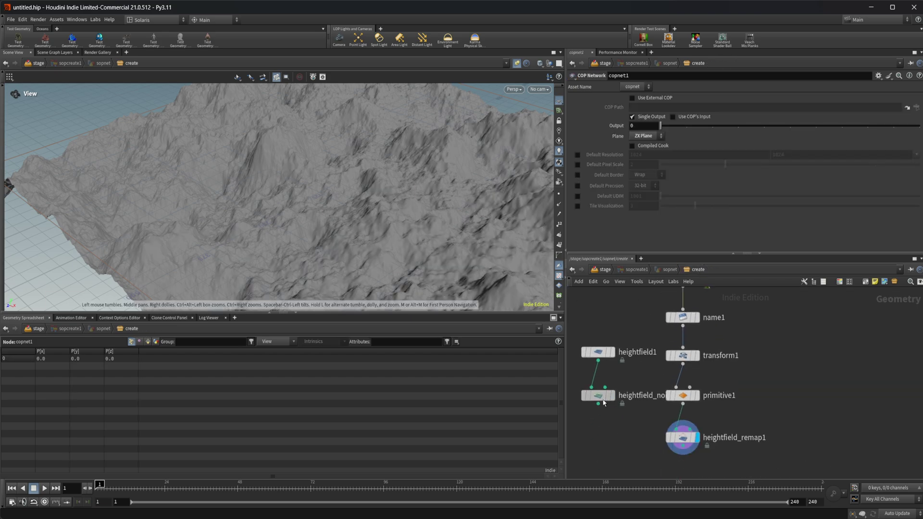
left_click(603, 399)
key("r")
left_click(686, 439)
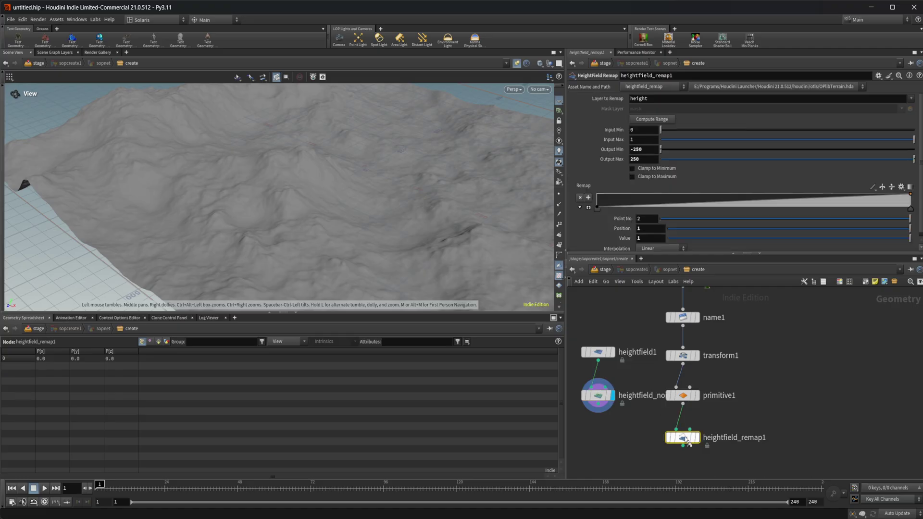
key("r")
left_click(598, 395)
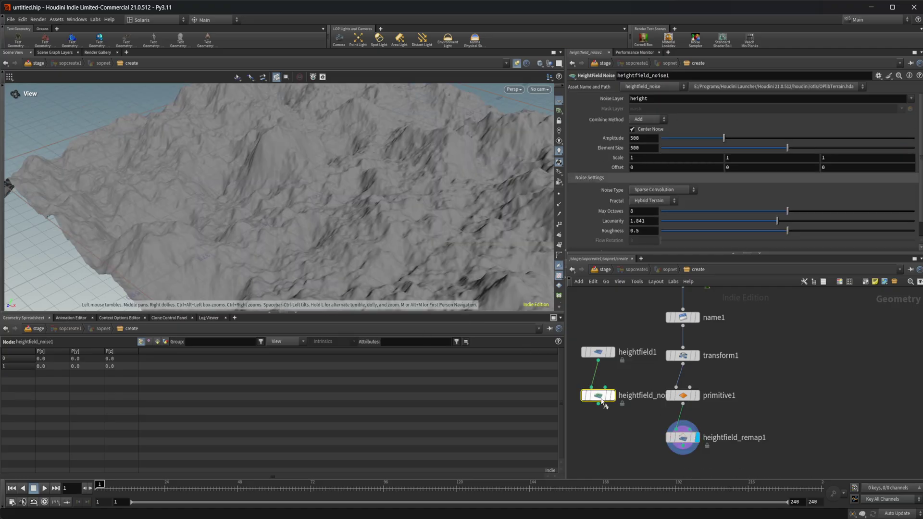
key("r")
Add a HeightField Layer node below the HeightField Noise node in the create network
scroll(635, 443, "down", 2)
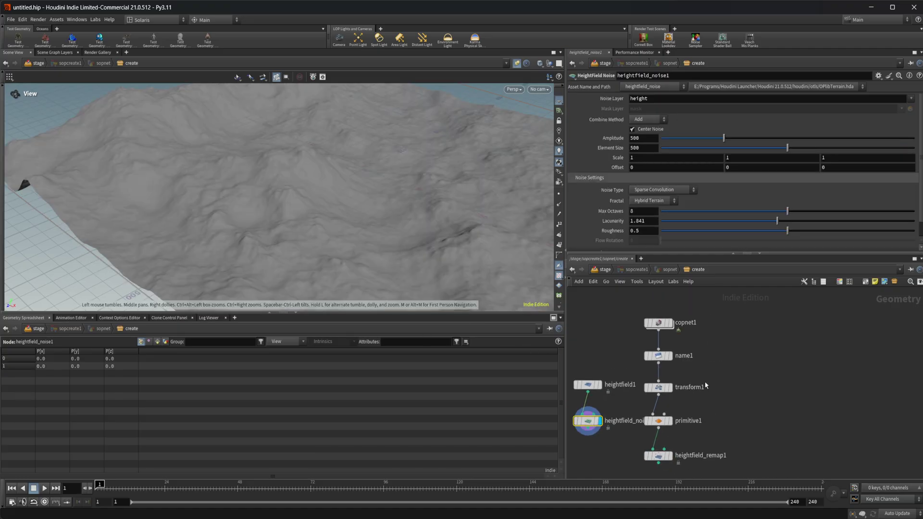
middle_click_drag(749, 411, 763, 396)
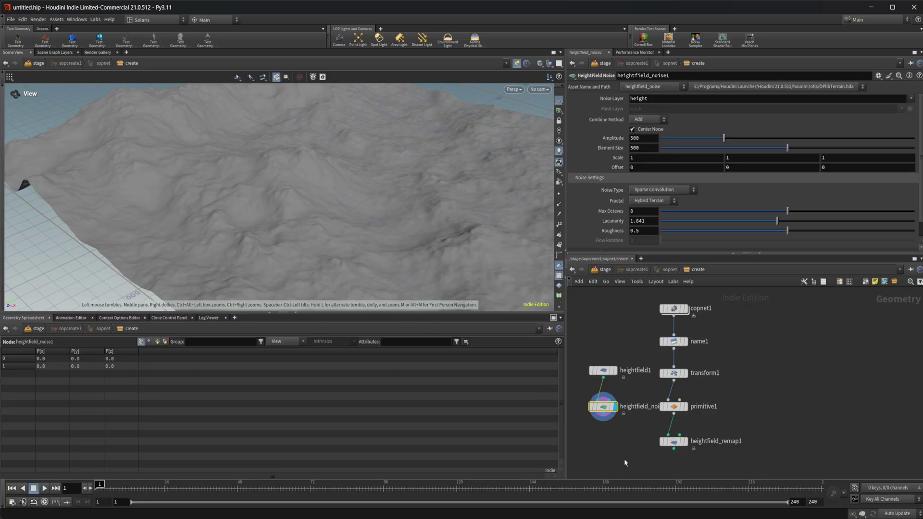
left_click(674, 442)
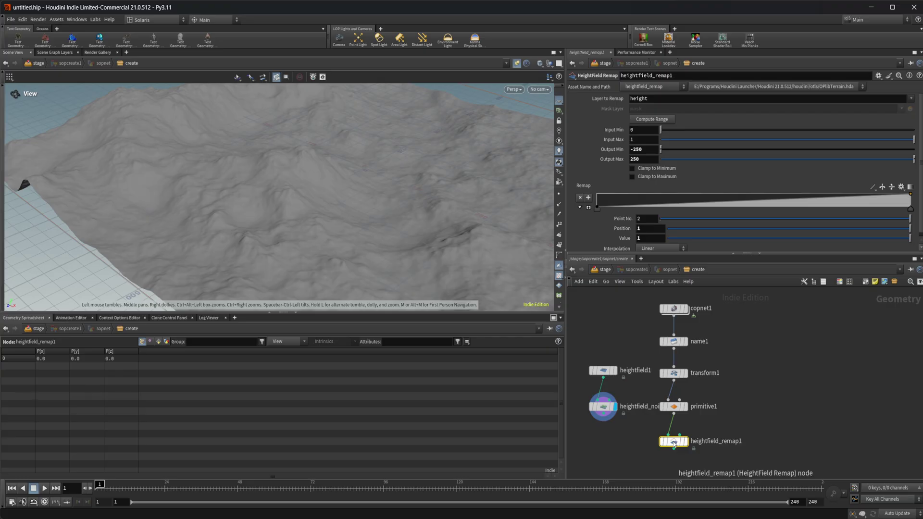
middle_click_drag(651, 440, 669, 431)
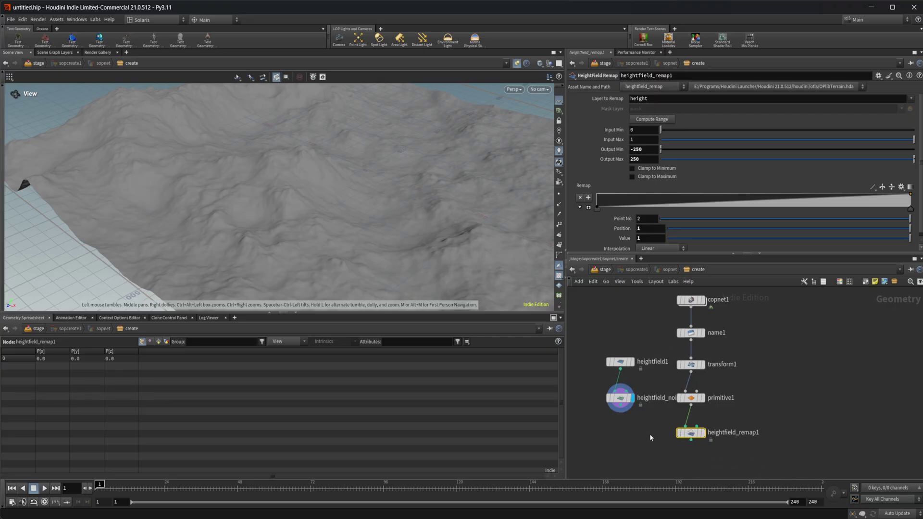
key("Tab")
type("h")
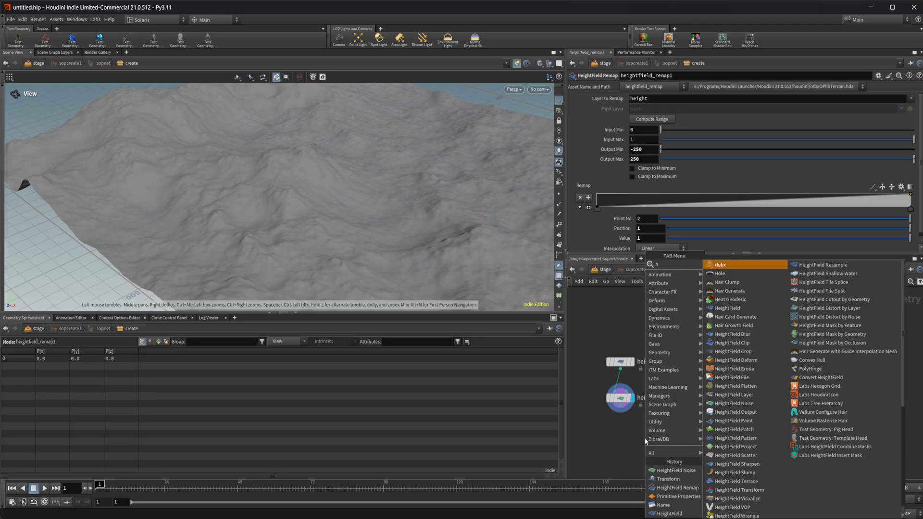
type("f")
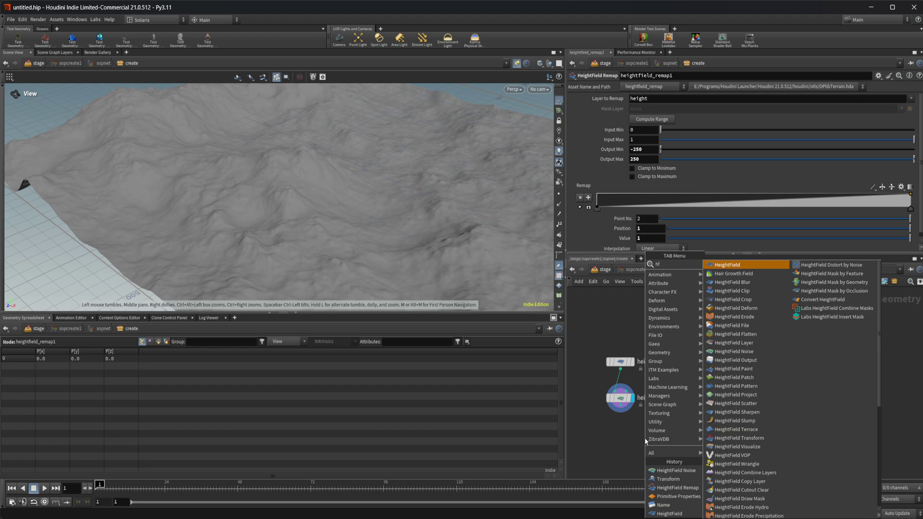
left_click(733, 343)
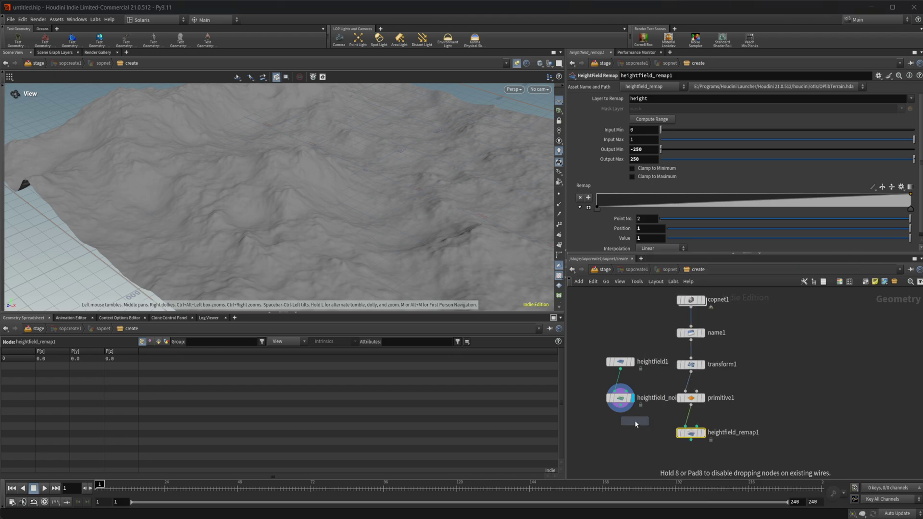
left_click(634, 424)
Connect the HeightField and HeightField Remap outputs to the HeightField Layer node's inputs, moving HeightField Noise aside, and display the layered terrain
left_click_drag(634, 426, 628, 451)
middle_click_drag(636, 418, 682, 413)
left_click_drag(655, 381, 608, 382)
left_click_drag(656, 352, 662, 441)
middle_click_drag(696, 399, 689, 387)
left_click_drag(719, 411, 663, 420)
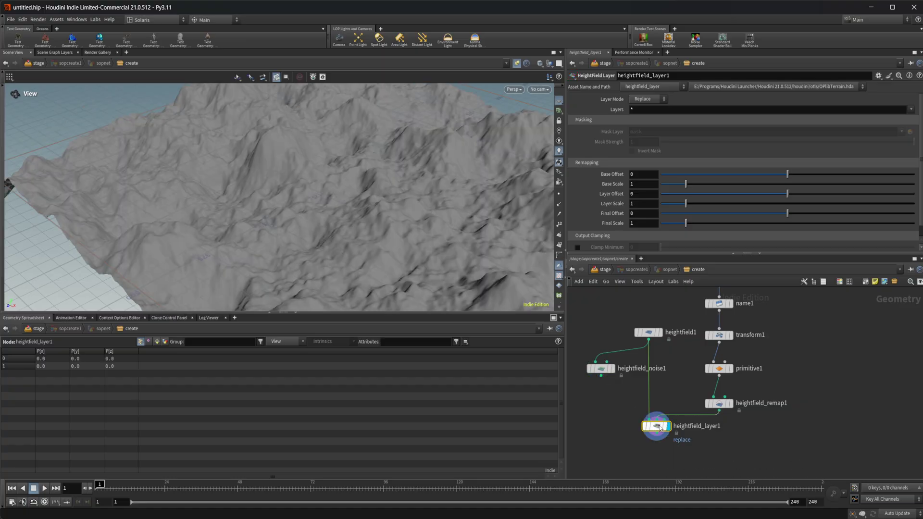
Set the HeightField Layer node's layer mode to Blend with a blend amount of 0.416
scroll(331, 229, "down", 5)
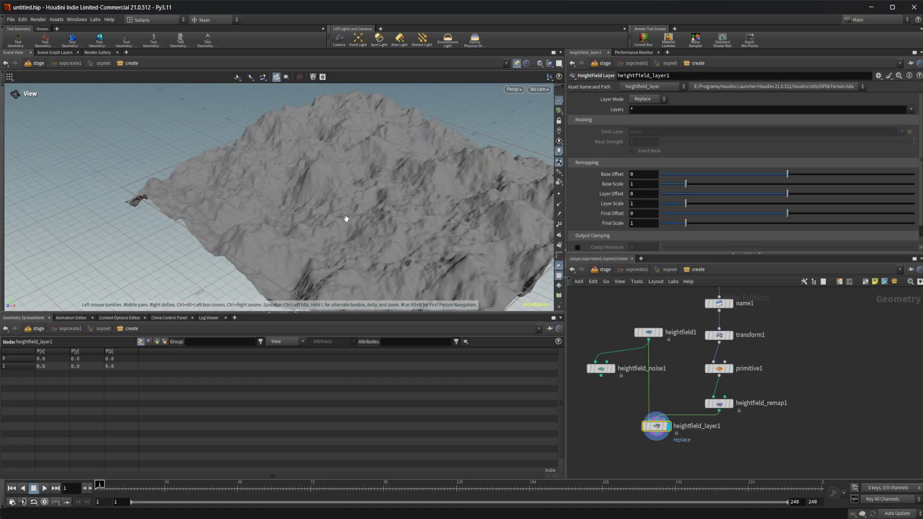
left_click_drag(336, 208, 438, 188)
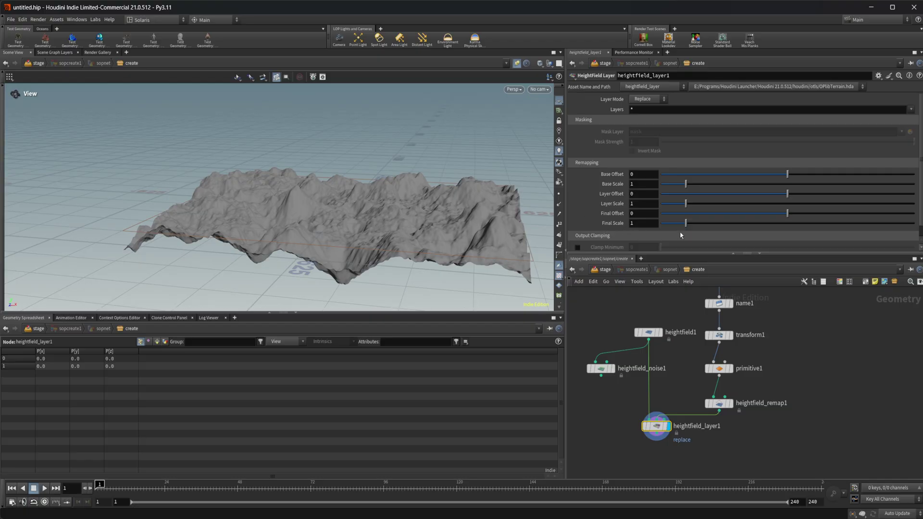
left_click(649, 102)
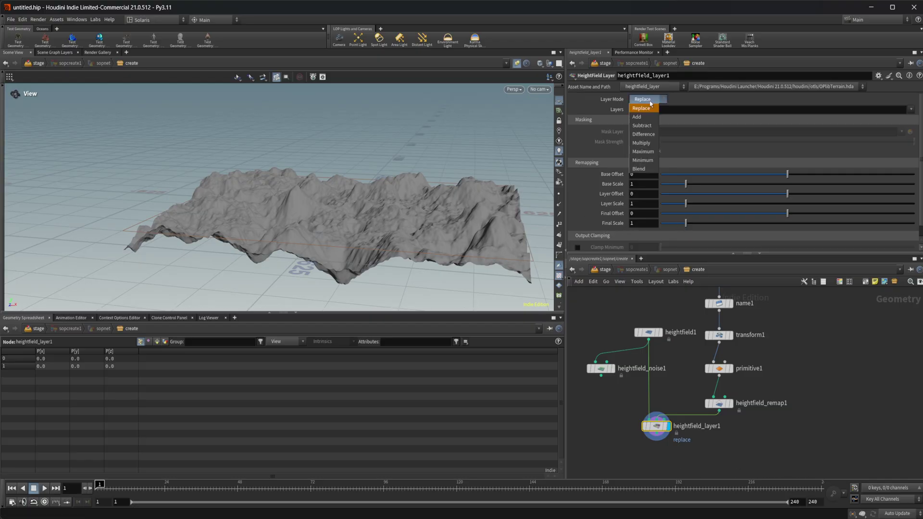
left_click(647, 170)
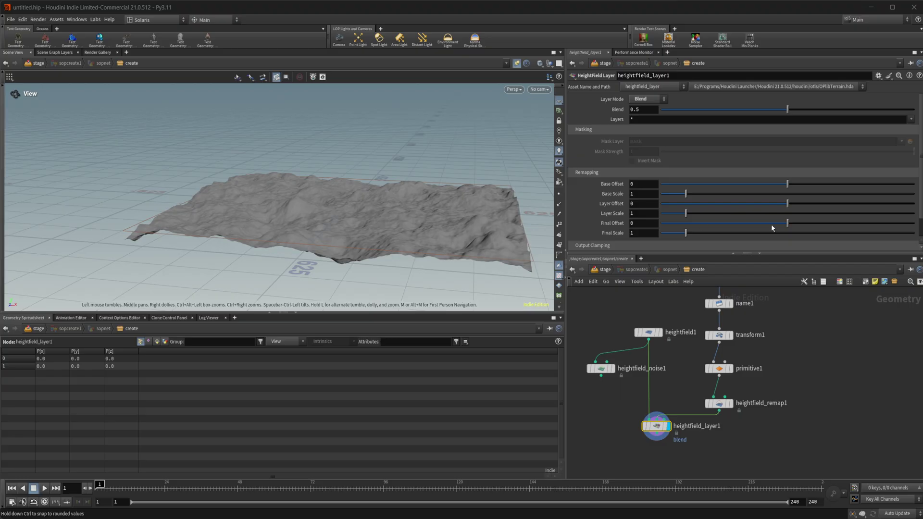
left_click_drag(788, 109, 767, 140)
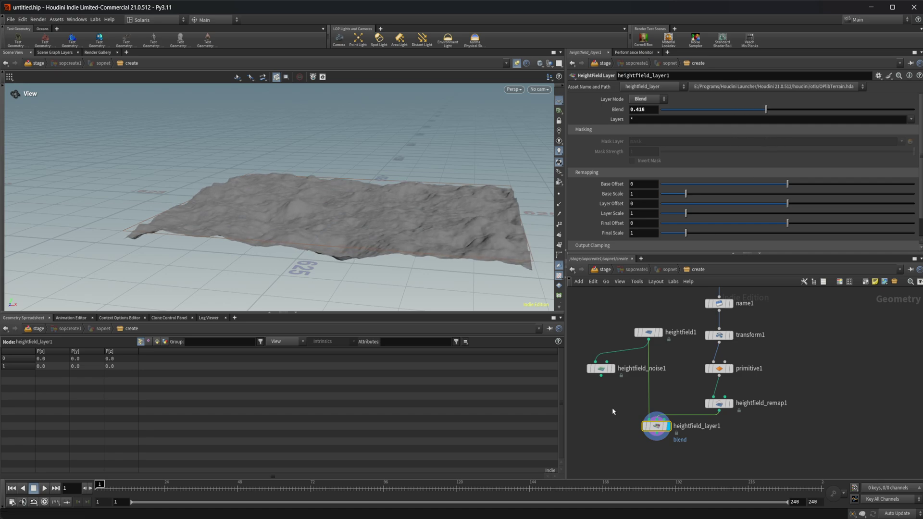
Branch a second HeightField Remap with output range 0 to 500 off Primitive, feed it into HeightField Layer, and display the layered result
middle_click_drag(638, 405, 679, 421)
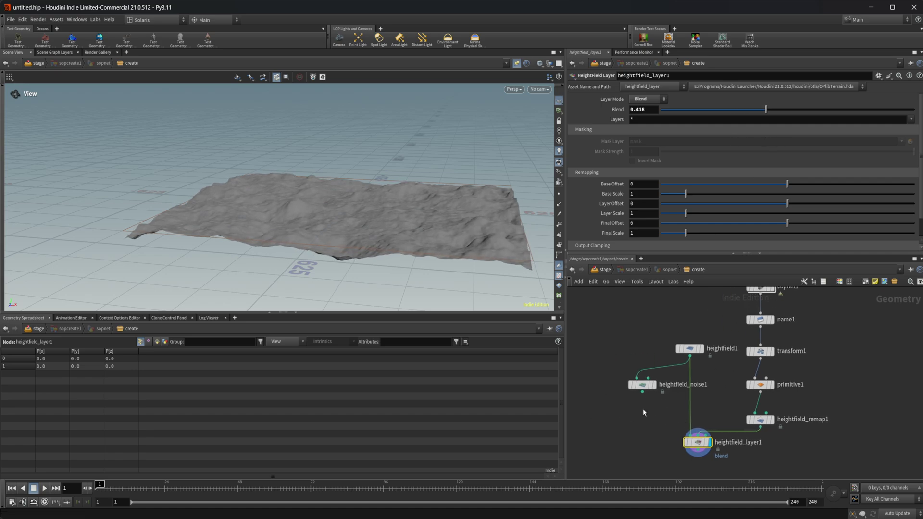
middle_click_drag(674, 390, 641, 380)
mouse_move(731, 412)
left_mouse_down()
mouse_move(784, 411)
mouse_move(731, 405)
left_mouse_up()
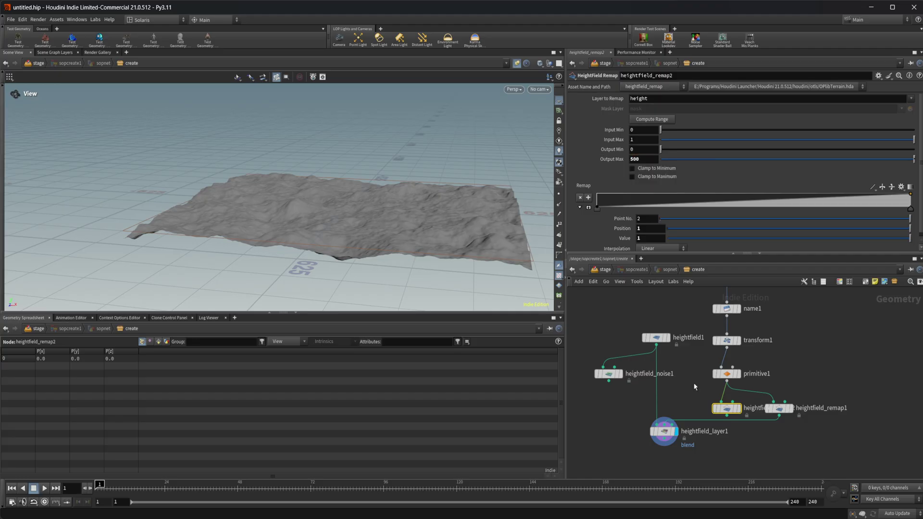
left_click(737, 409)
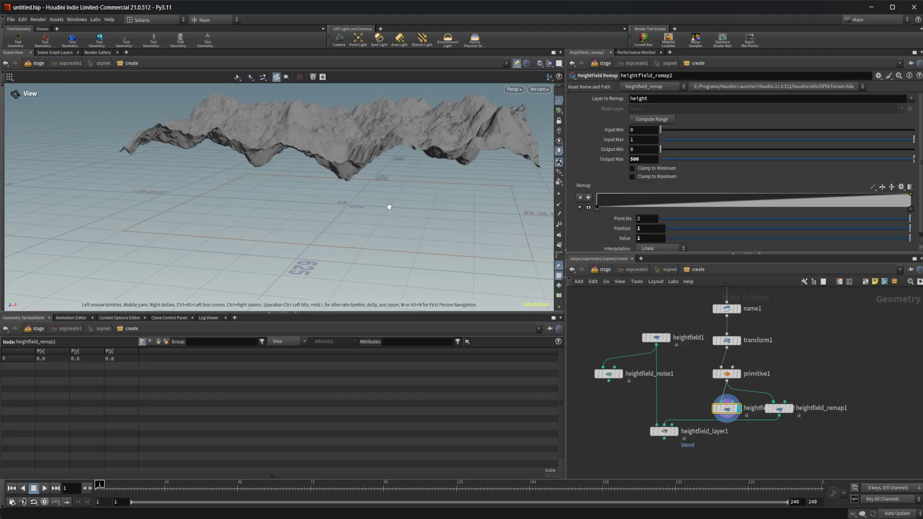
left_click_drag(371, 198, 298, 201)
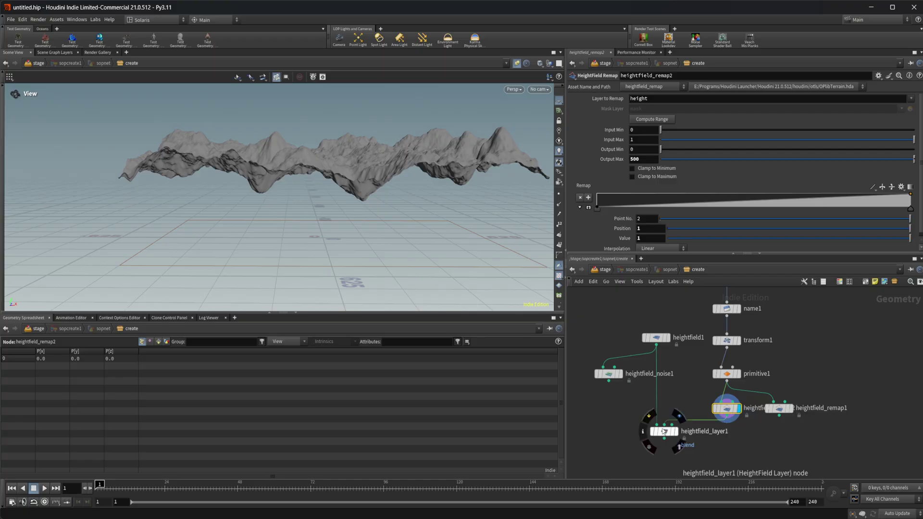
left_click(664, 431)
left_click(675, 432)
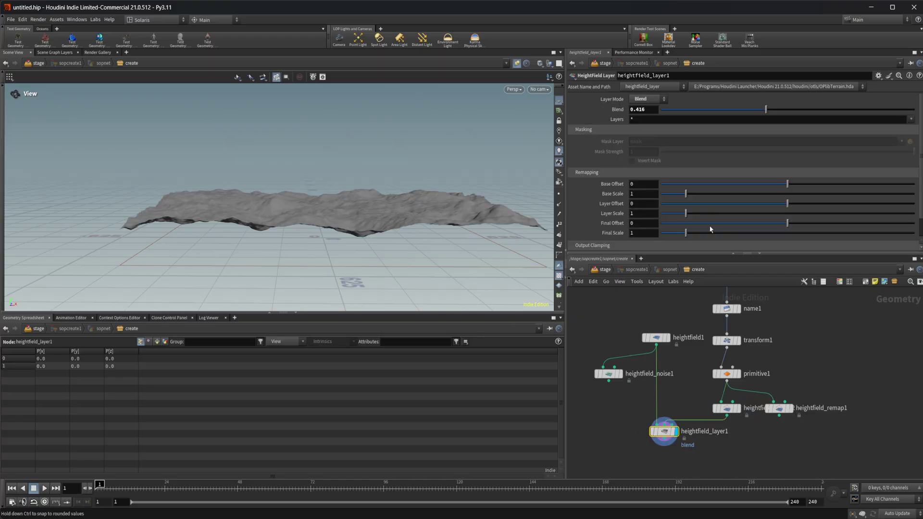
Set the HeightField Layer node's blend to 0.609 and its layer offset to -220
left_click_drag(375, 215, 470, 171)
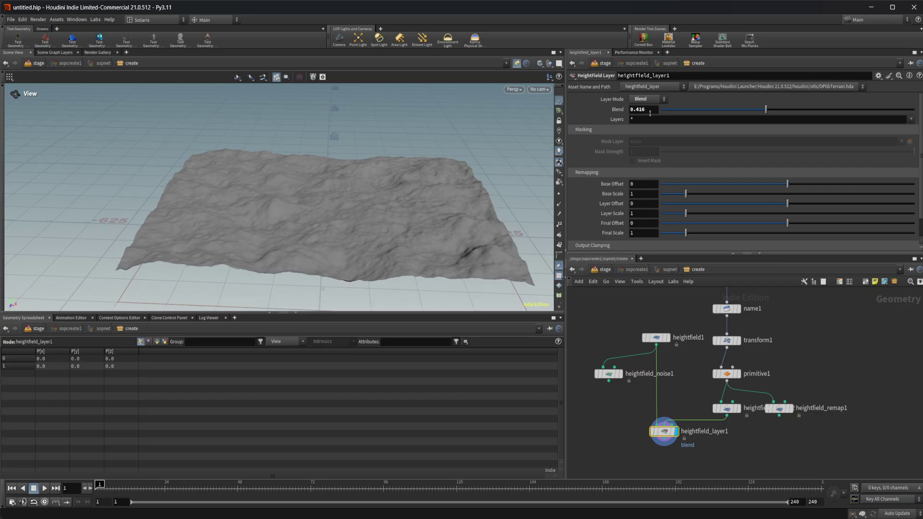
left_click_drag(768, 109, 815, 109)
mouse_move(319, 186)
left_mouse_down()
mouse_move(328, 172)
mouse_move(329, 191)
left_mouse_up()
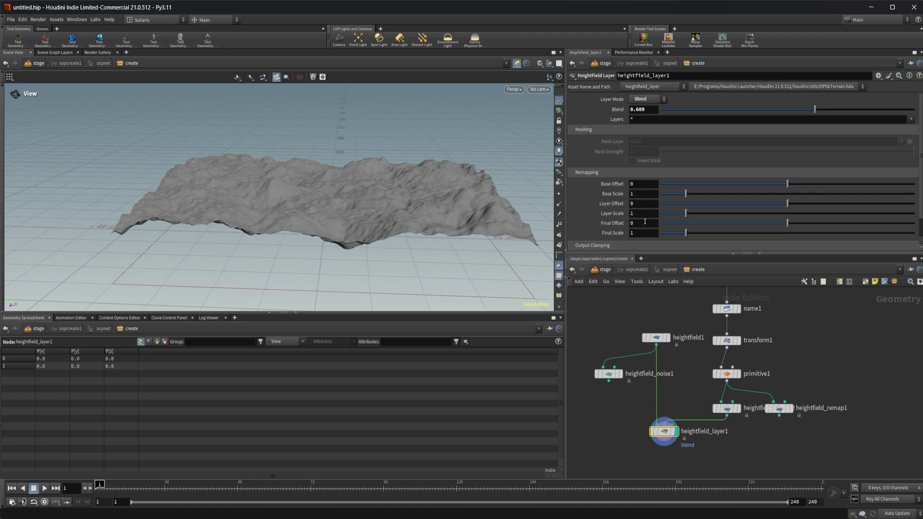
middle_click_drag(650, 205, 542, 178)
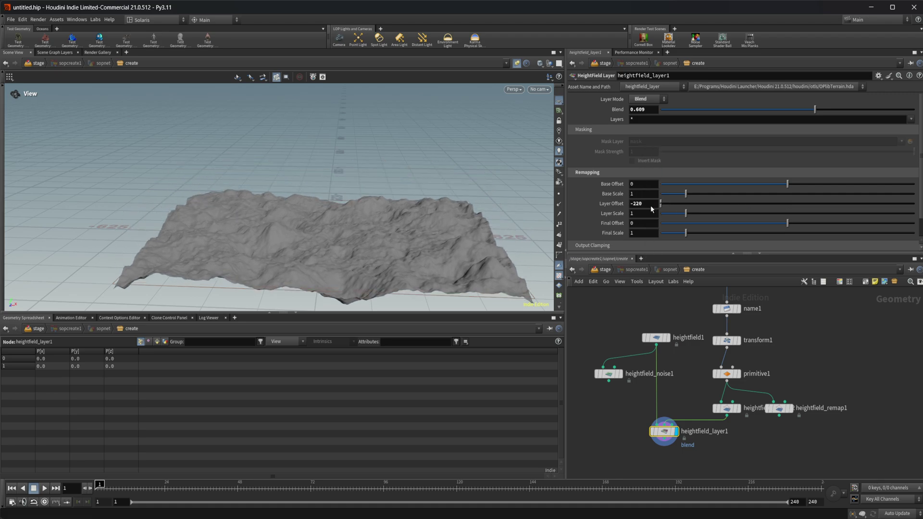
left_click_drag(386, 263, 354, 258)
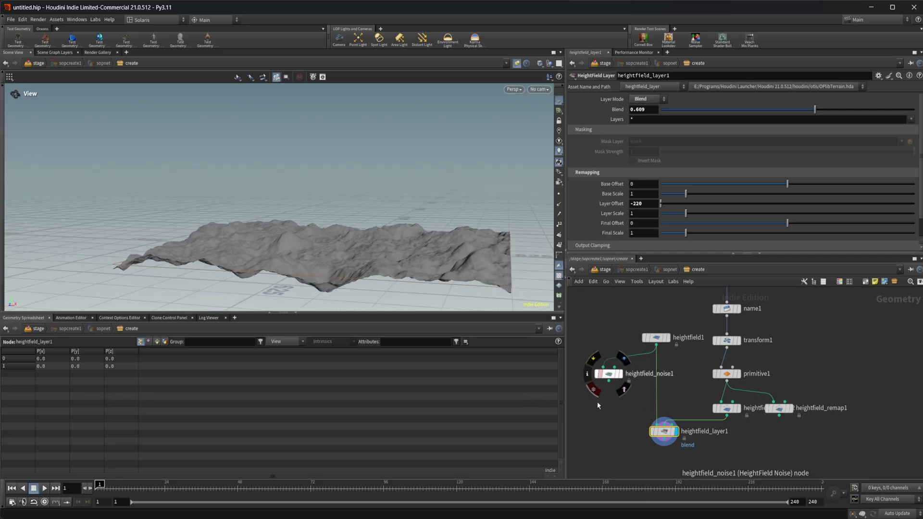
Inside the COP network, display the Fractal Noise node instead of Blur, and return to the create network
middle_click_drag(614, 436, 637, 437)
right_click_drag(393, 245, 390, 246)
left_click_drag(390, 247, 364, 273)
middle_click_drag(822, 352, 746, 396)
scroll(703, 358, "up", 1)
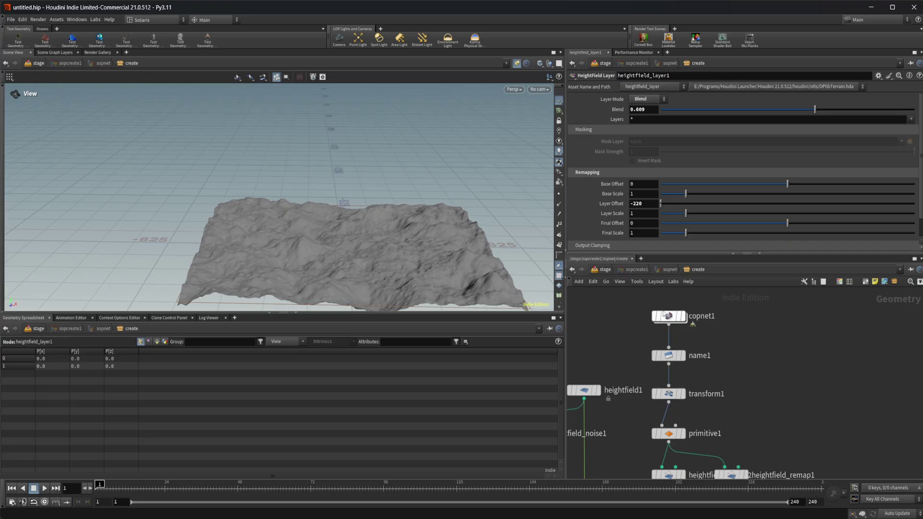
double_click(668, 316)
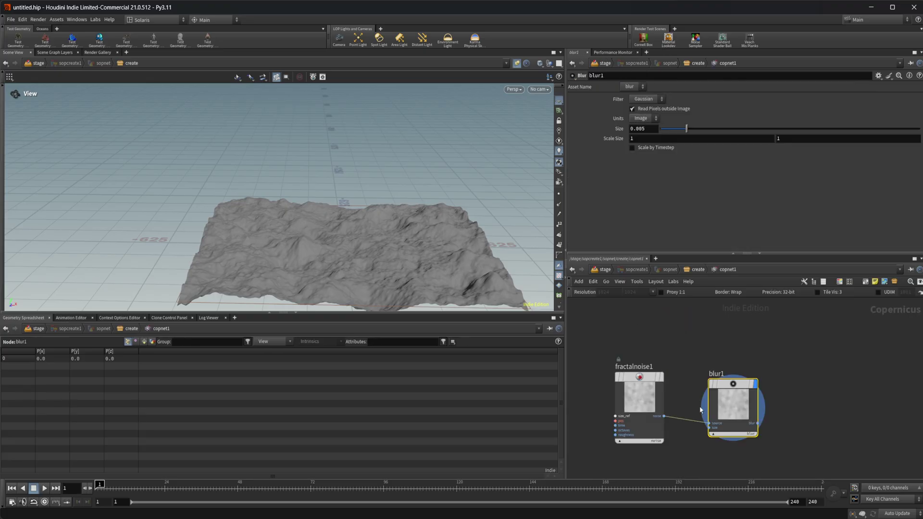
left_click(620, 386)
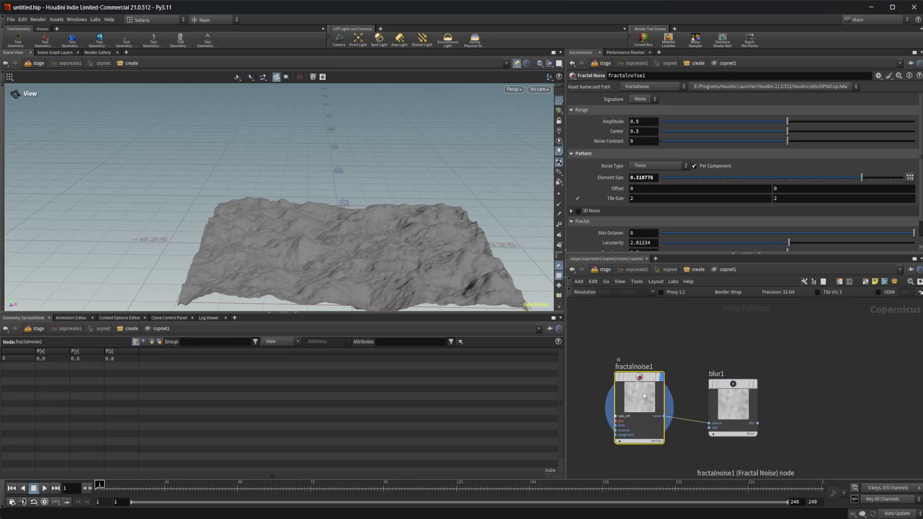
left_click(698, 269)
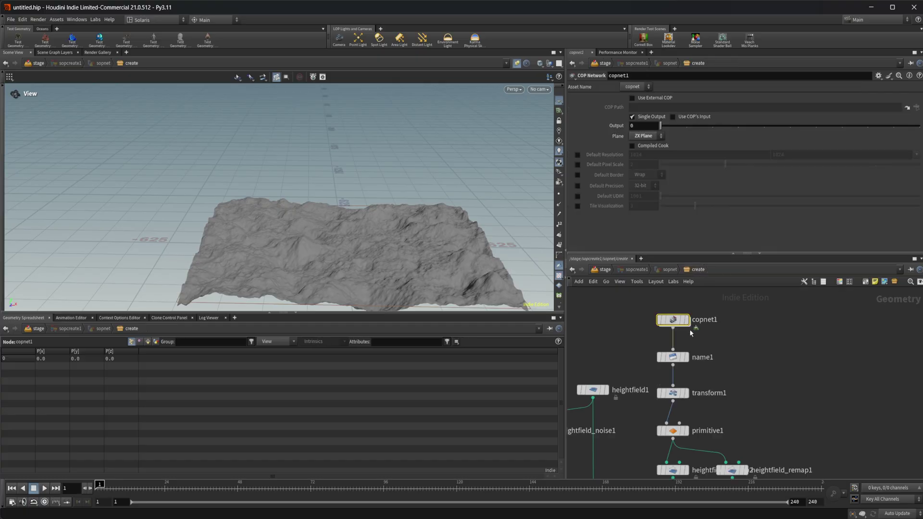
Display the second HeightField Remap node's terrain and examine its surface detail up close
scroll(703, 362, "up", 3)
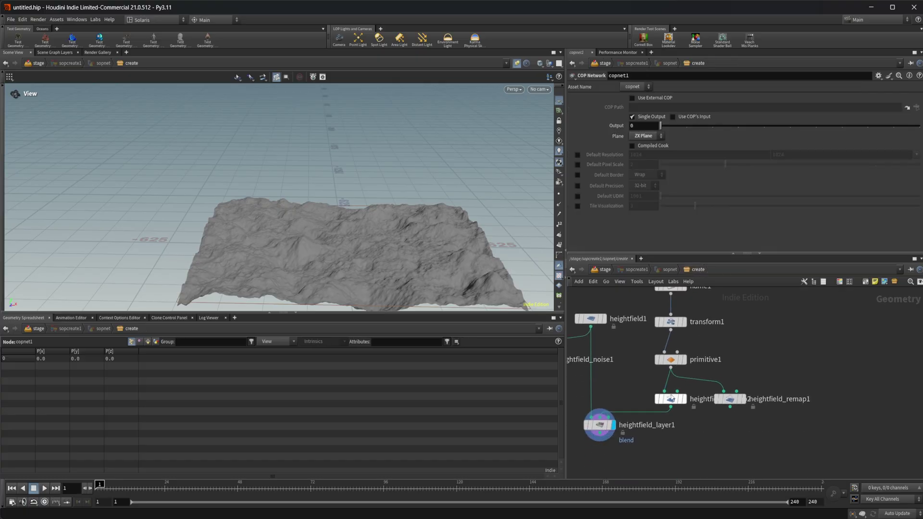
left_click(683, 399)
right_click_drag(335, 181, 373, 247)
middle_click_drag(725, 294, 726, 341)
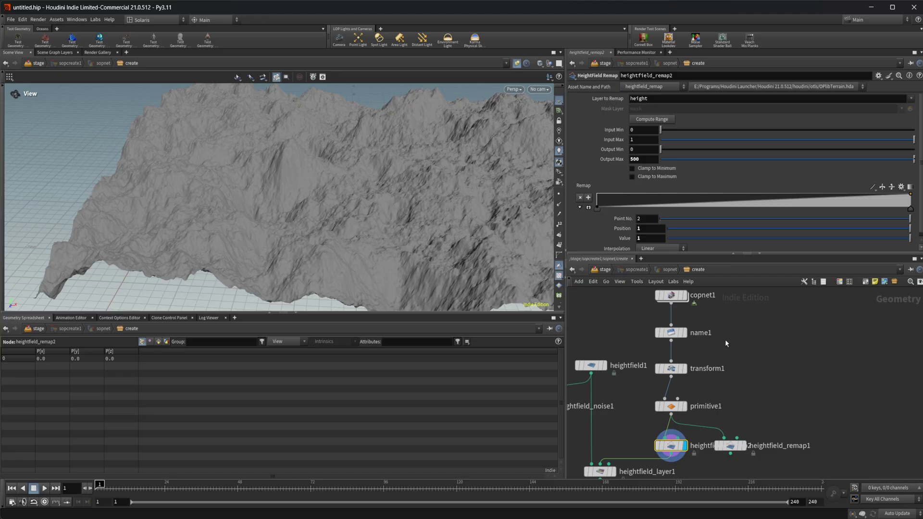
Enable the COP network node's default resolution of 1024 by 1024 and check the volume resolution in its node info
double_click(671, 295)
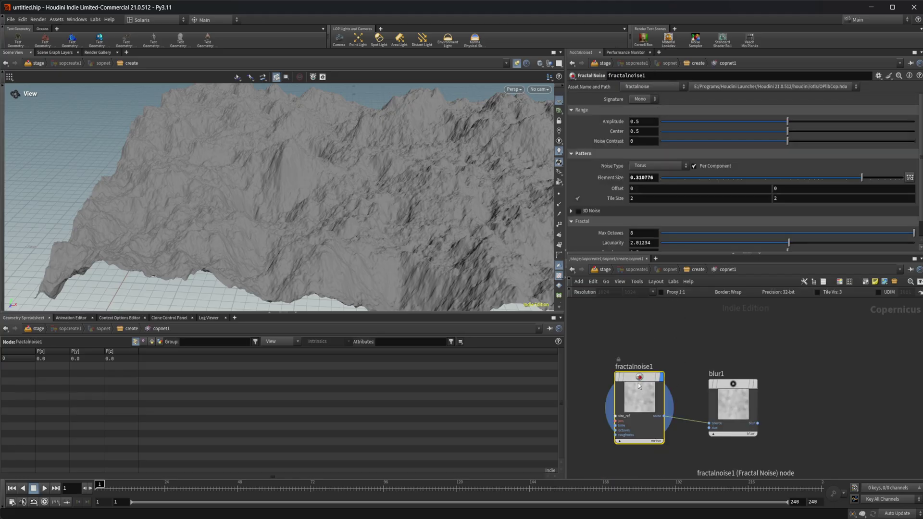
left_click(693, 271)
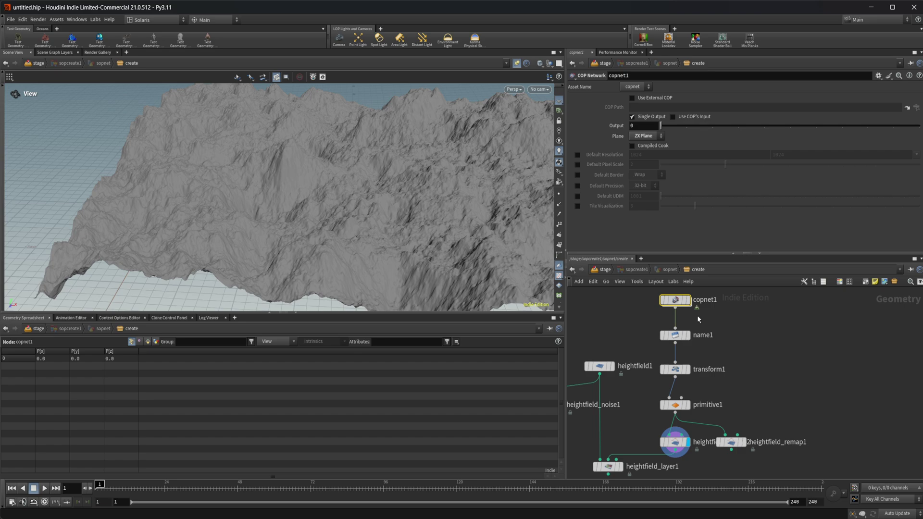
left_click(578, 154)
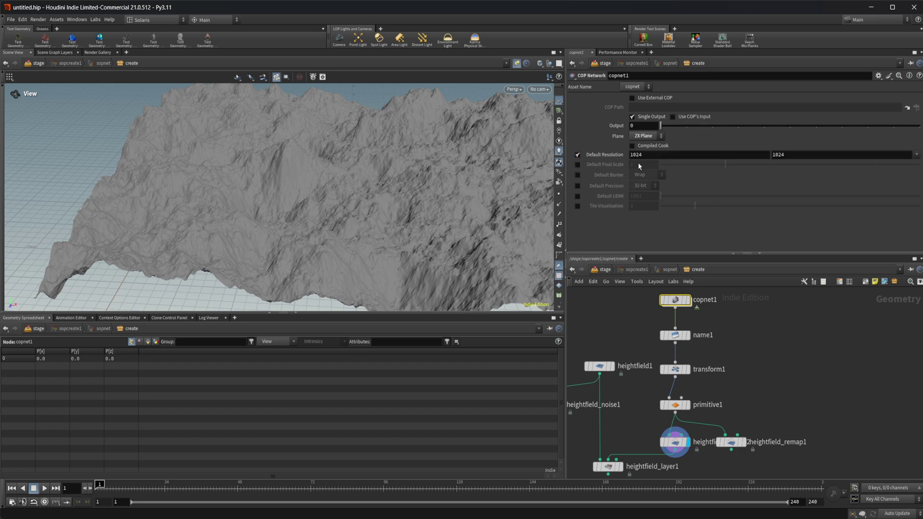
mouse_move(683, 300)
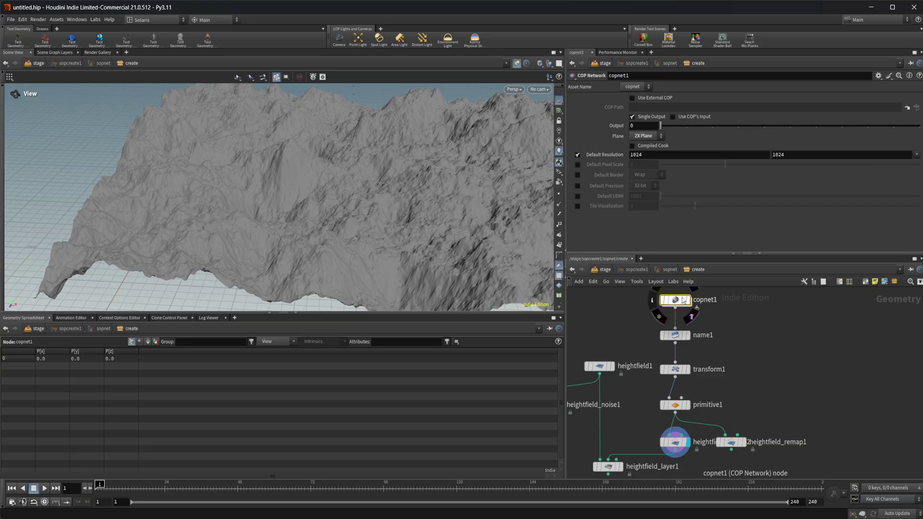
left_click(654, 302)
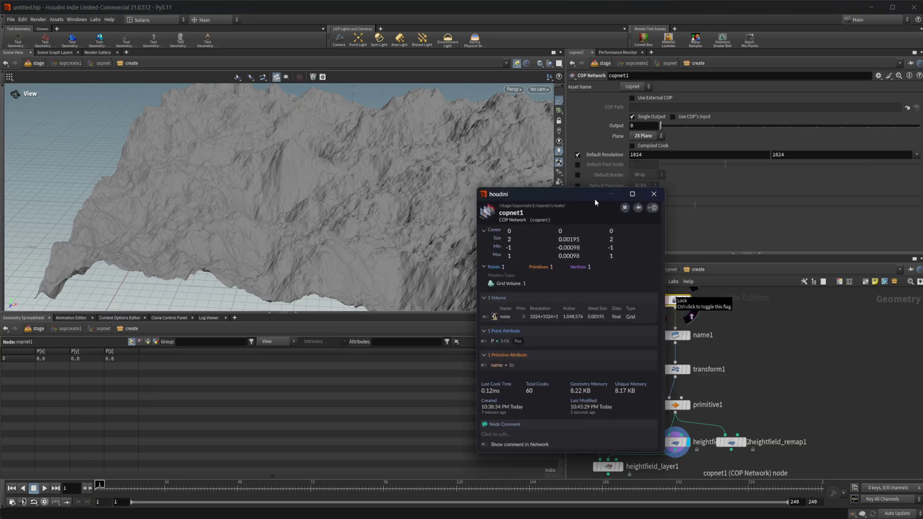
left_click_drag(591, 199, 575, 198)
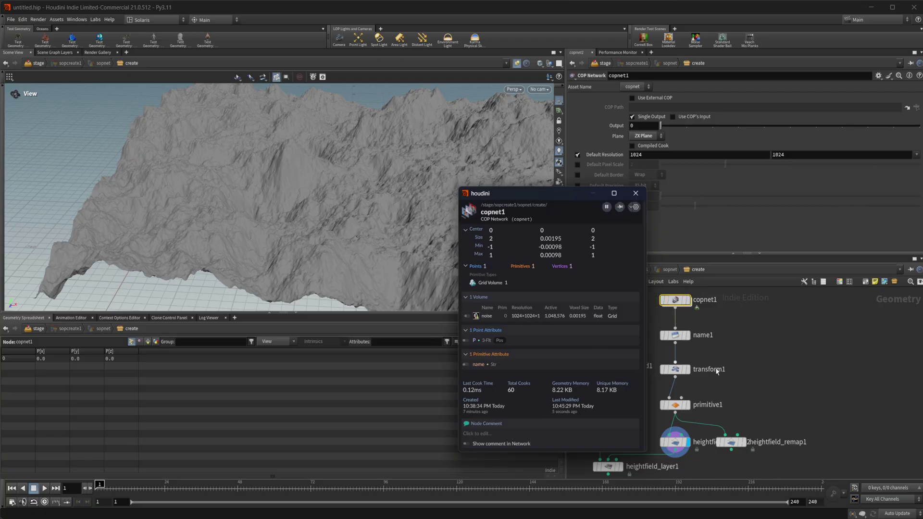
left_click(735, 388)
middle_click_drag(736, 388, 726, 336)
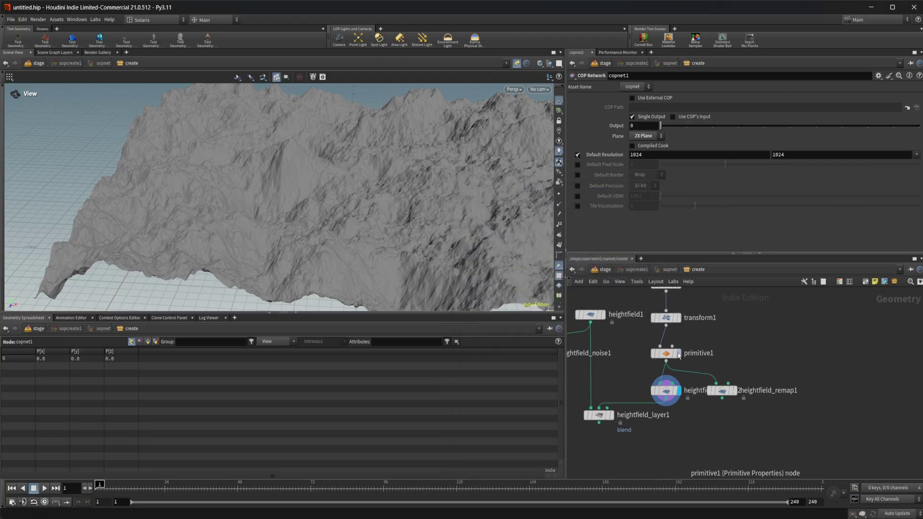
Check the volume resolution of the Primitive Properties node and of the HeightField node in their node info
left_click(643, 354)
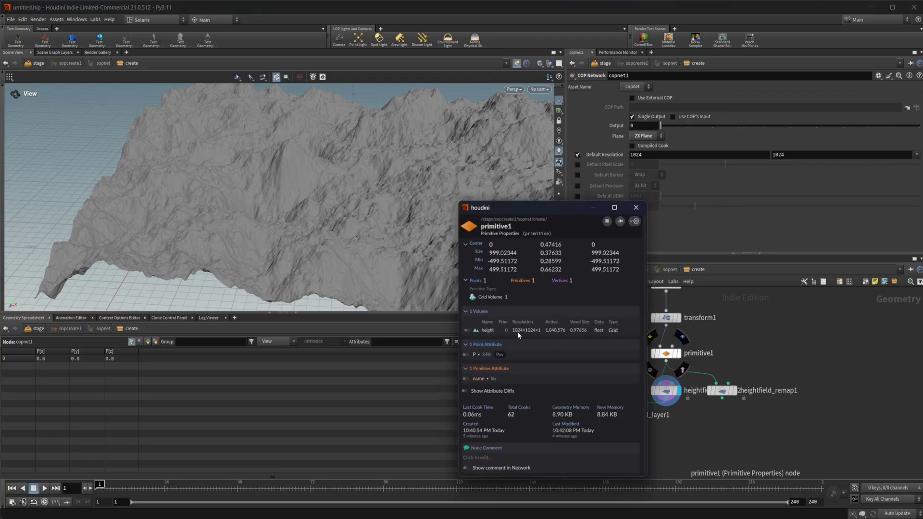
left_click(748, 339)
middle_click_drag(758, 369, 793, 403)
left_click(624, 349)
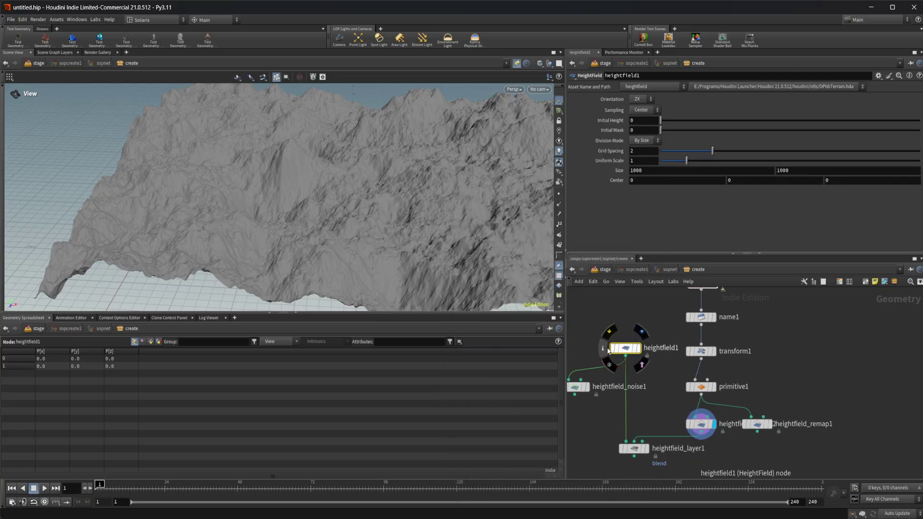
left_click(605, 352)
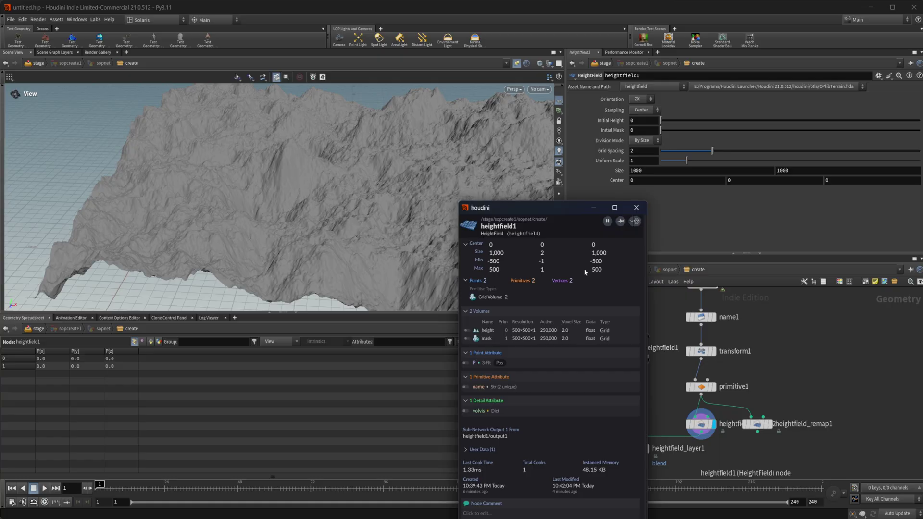
Set the HeightField node's division mode to By Axis with 1024 grid samples
left_click(644, 140)
left_click(647, 158)
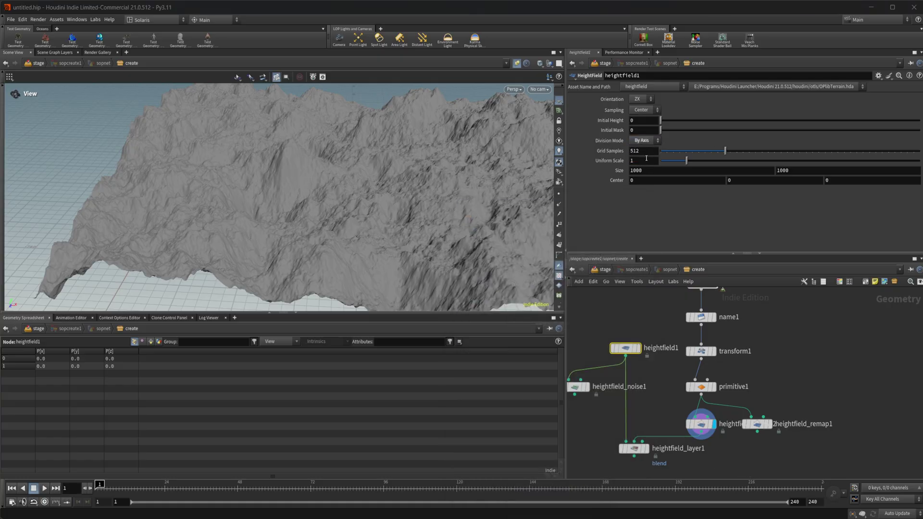
left_click_drag(643, 151, 627, 151)
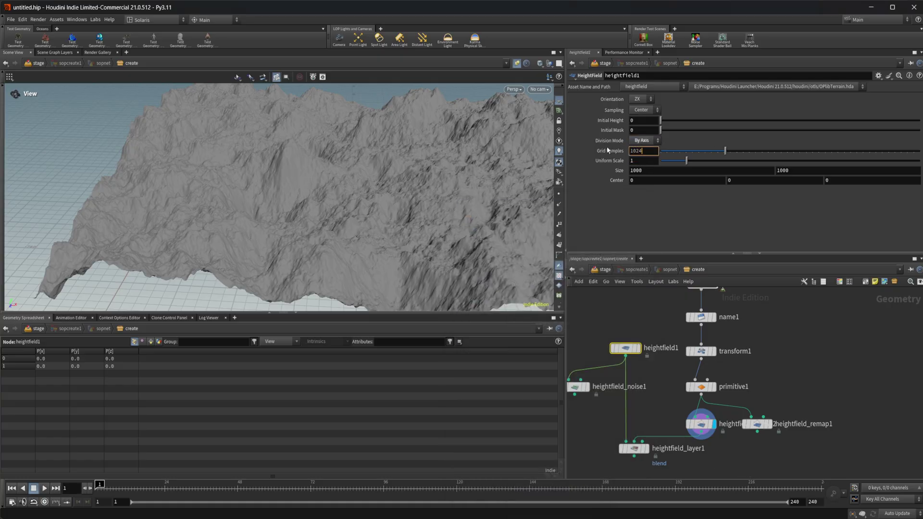
key("Return")
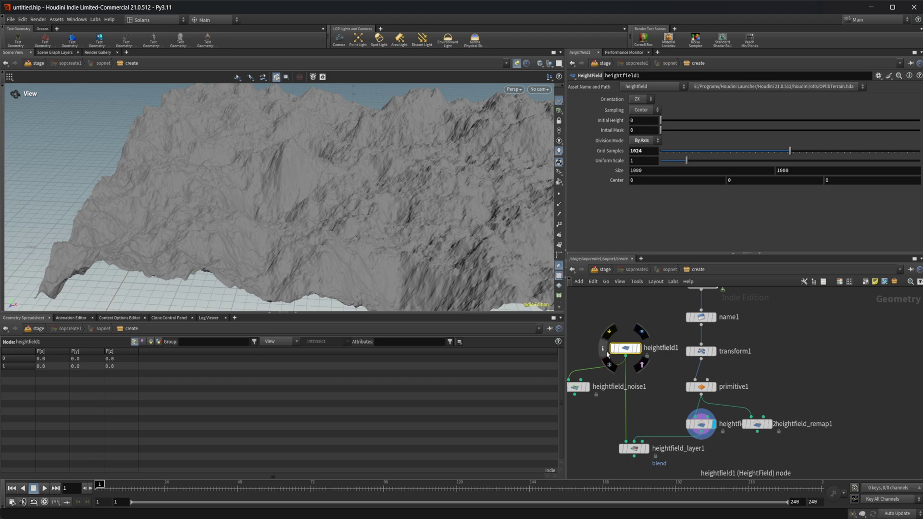
Compare the volume resolutions of the HeightField and Primitive Properties nodes in their node info
middle_click(625, 348)
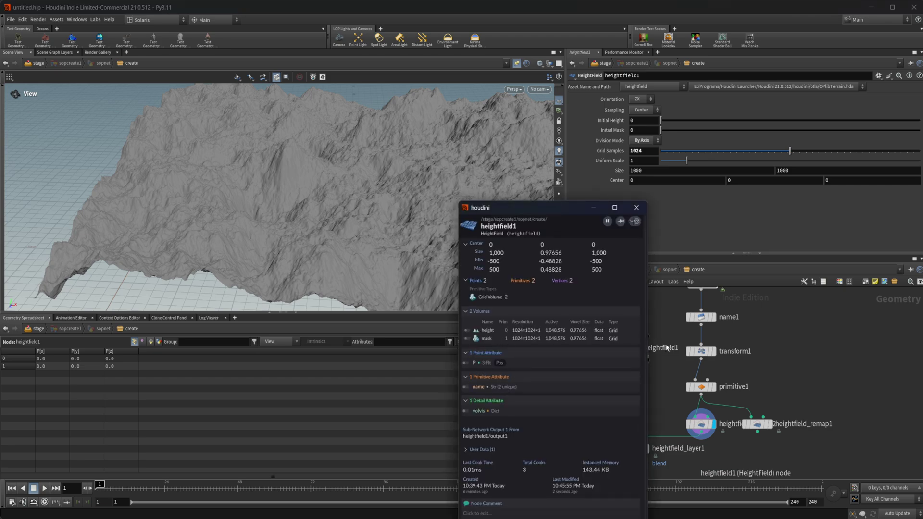
left_click(676, 387)
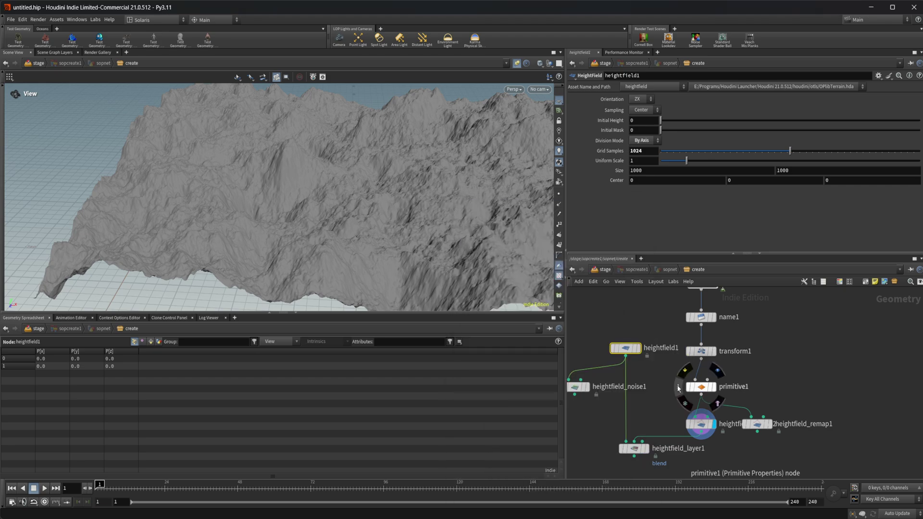
left_click(679, 389)
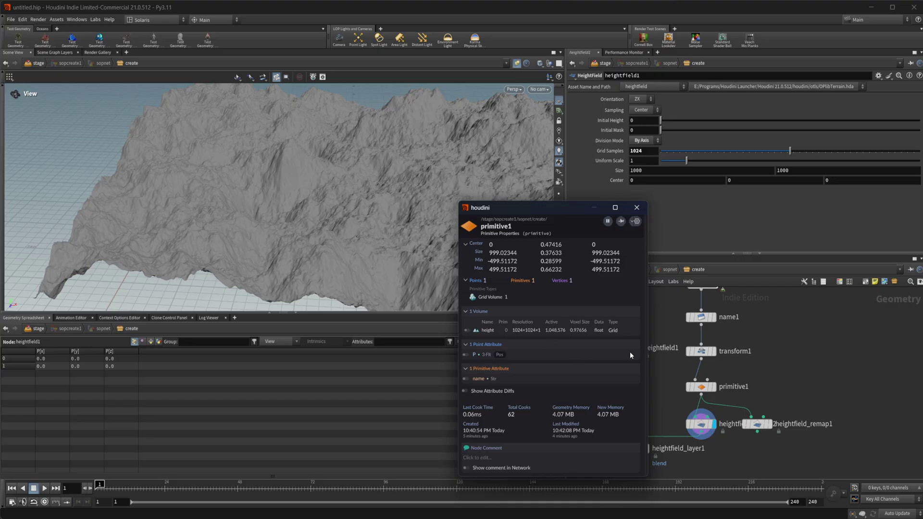
left_click(783, 358)
Set the COP network's default resolution to 512 by 512 and inspect the terrain's surface detail
middle_click_drag(761, 340, 760, 396)
left_click(705, 342)
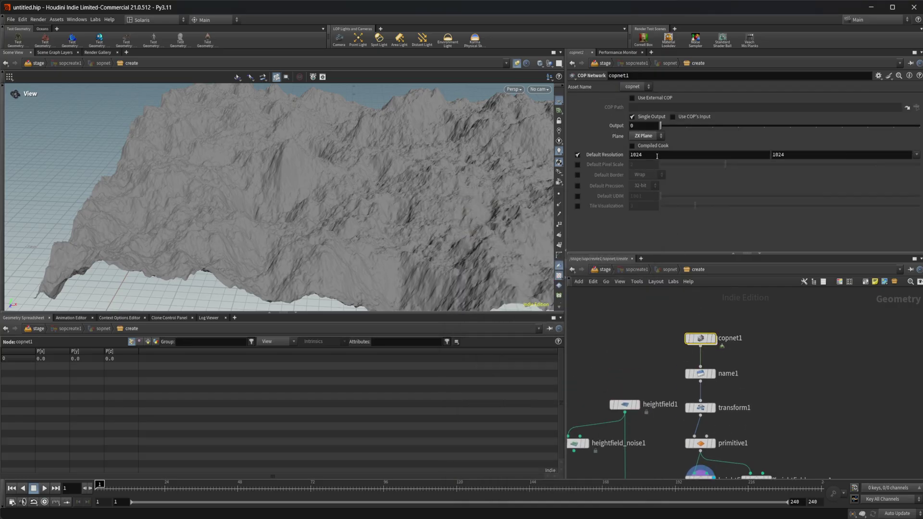
left_click_drag(657, 156, 632, 157)
left_click(917, 155)
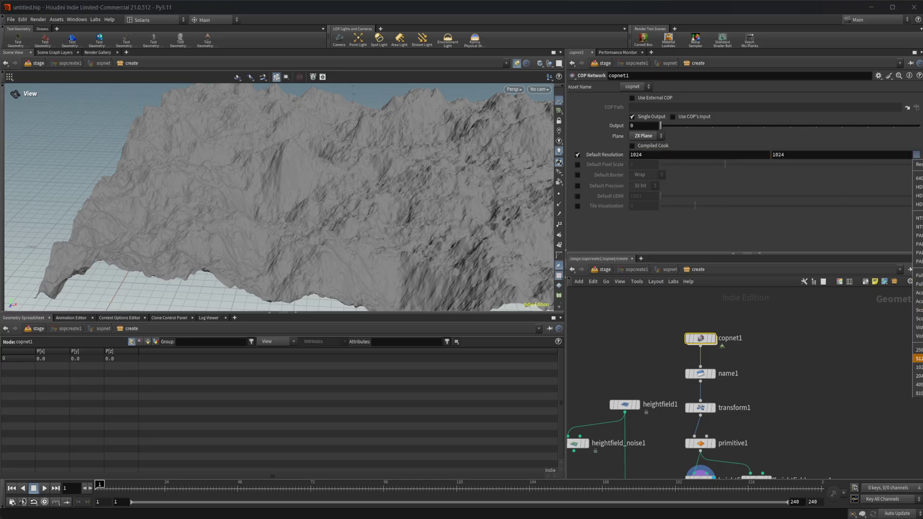
left_click(918, 359)
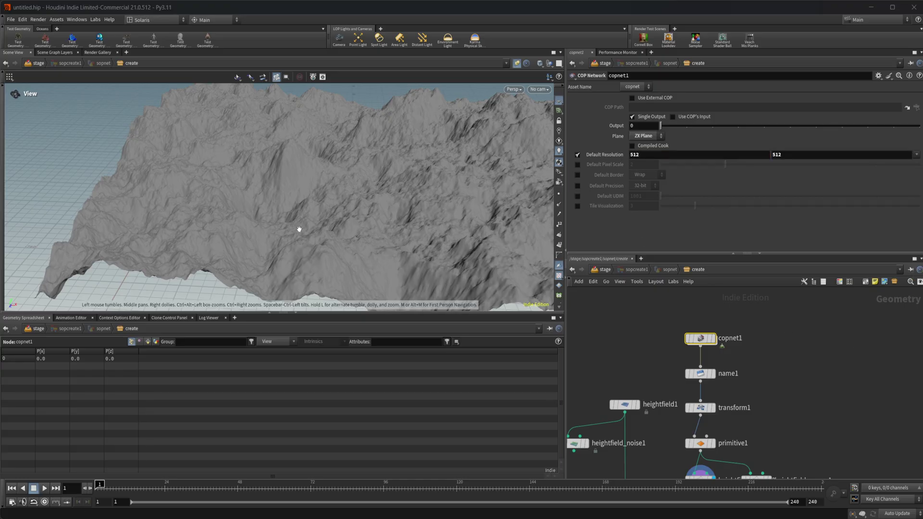
scroll(350, 230, "up", 3)
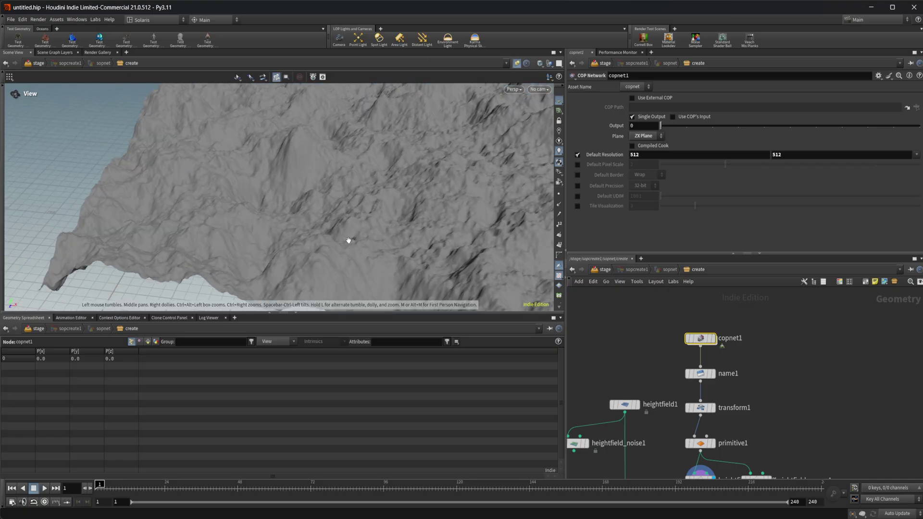
Set the COP network's default resolution to 256 by 256 and check its volume resolution in the node info
left_click(917, 155)
left_click(919, 350)
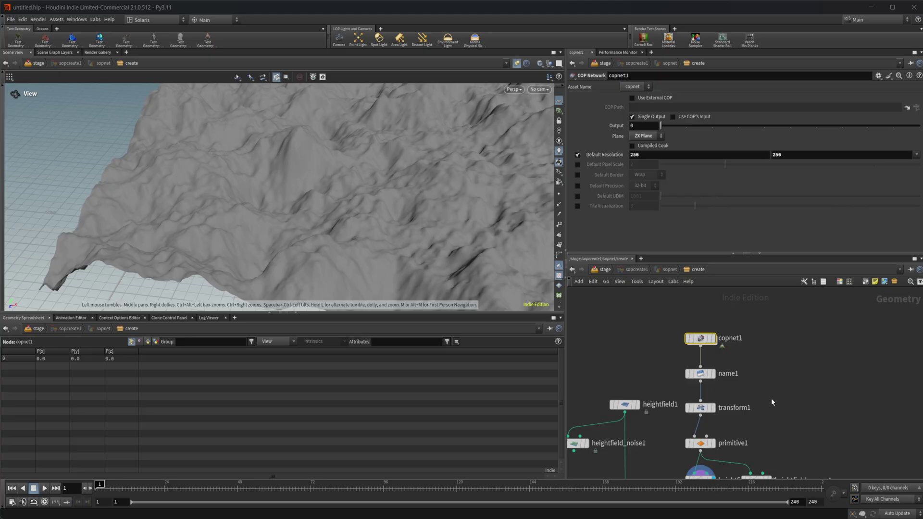
middle_click_drag(771, 399, 762, 378)
left_click(670, 321)
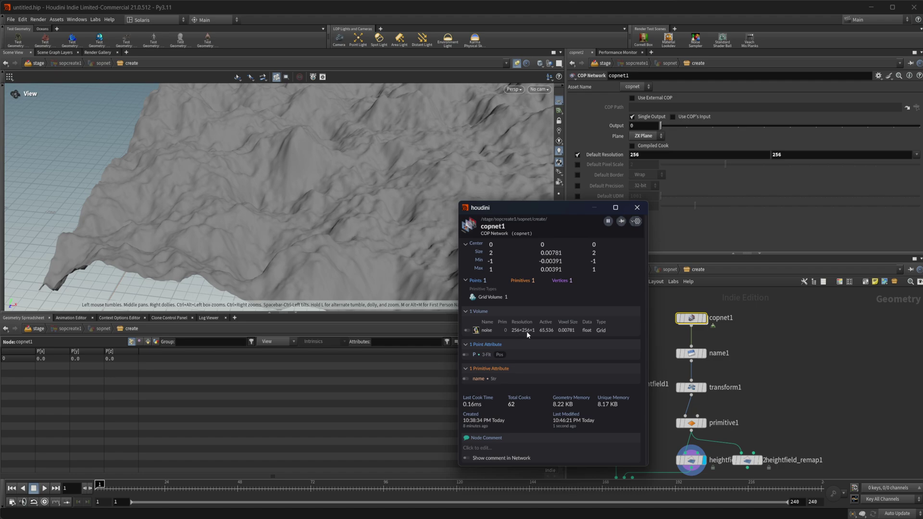
middle_click_drag(781, 364, 767, 302)
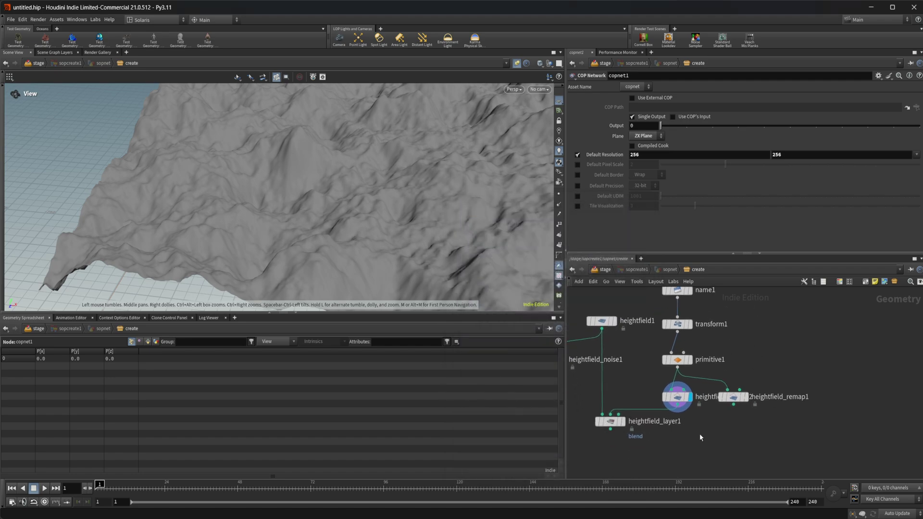
key("Tab")
type("hf re")
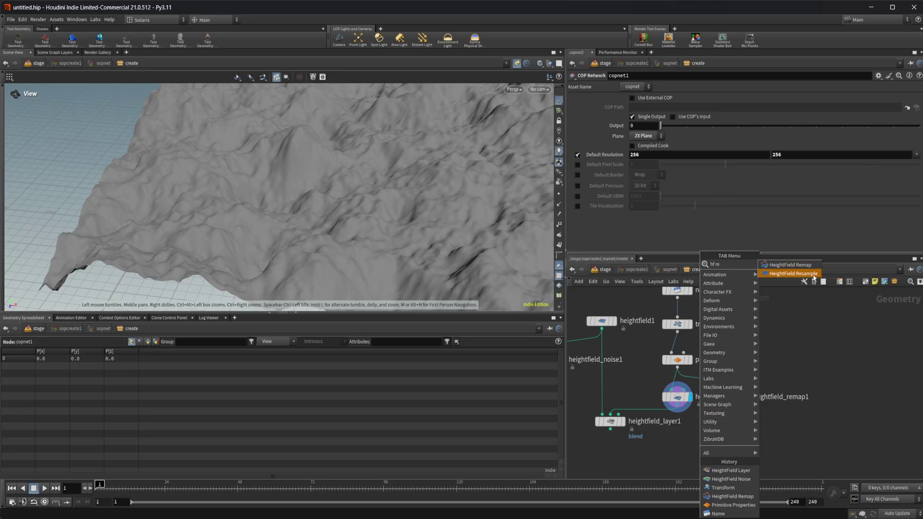
left_click(794, 273)
left_click(774, 367)
left_click_drag(777, 371, 707, 441)
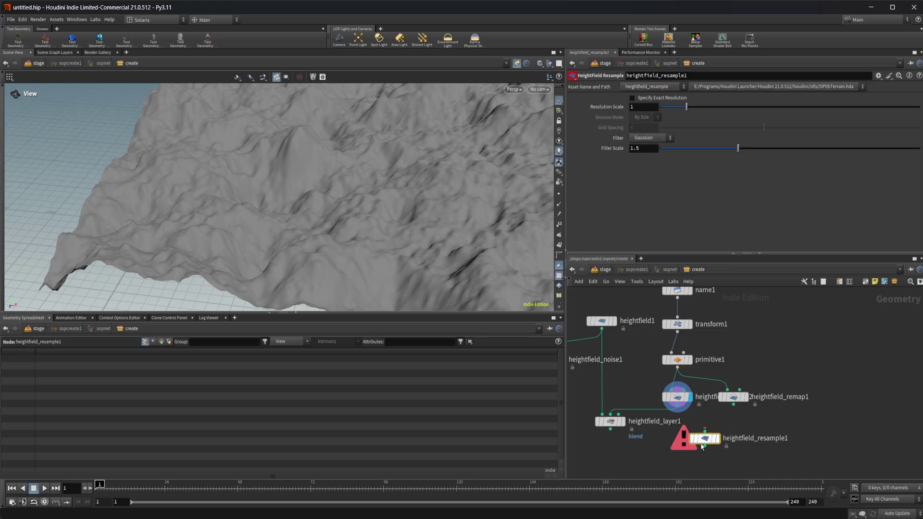
key("Delete")
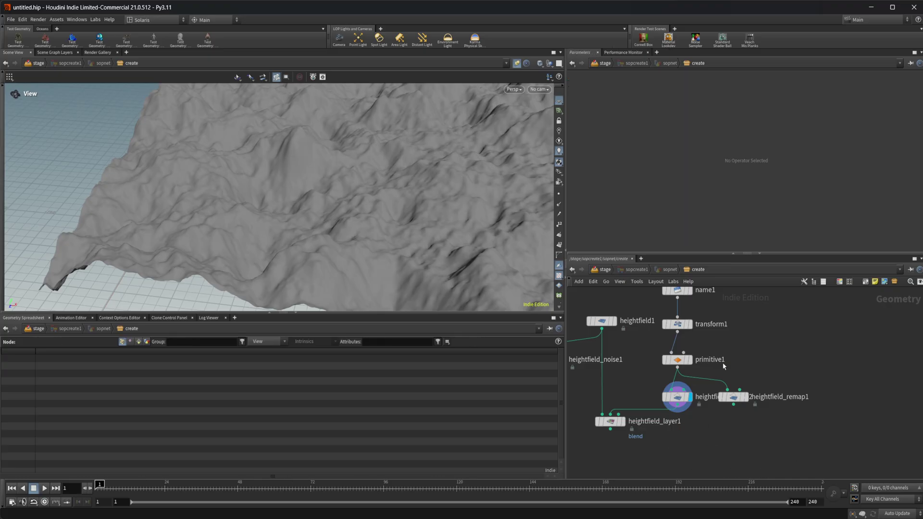
Set the COP network's default resolution to 2048 by 2048 and check the second HeightField Remap node's volume resolution
middle_click_drag(740, 372, 742, 405)
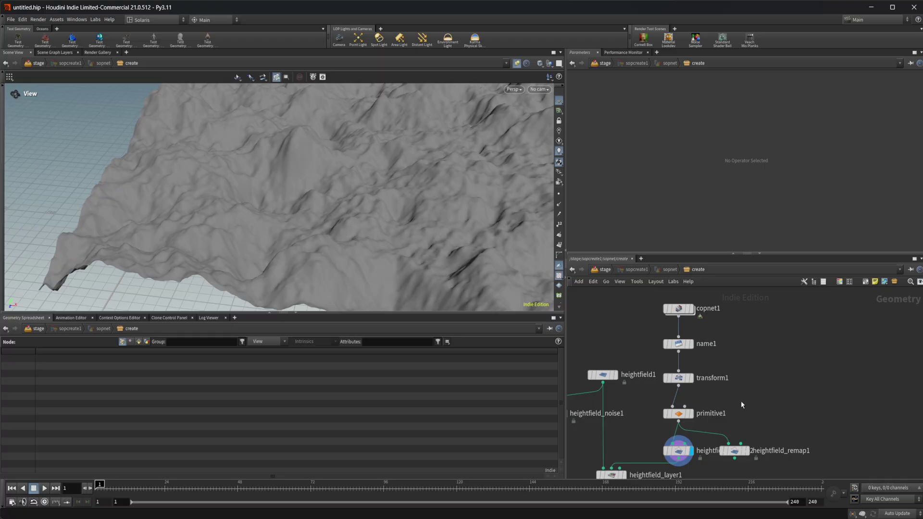
left_click(679, 308)
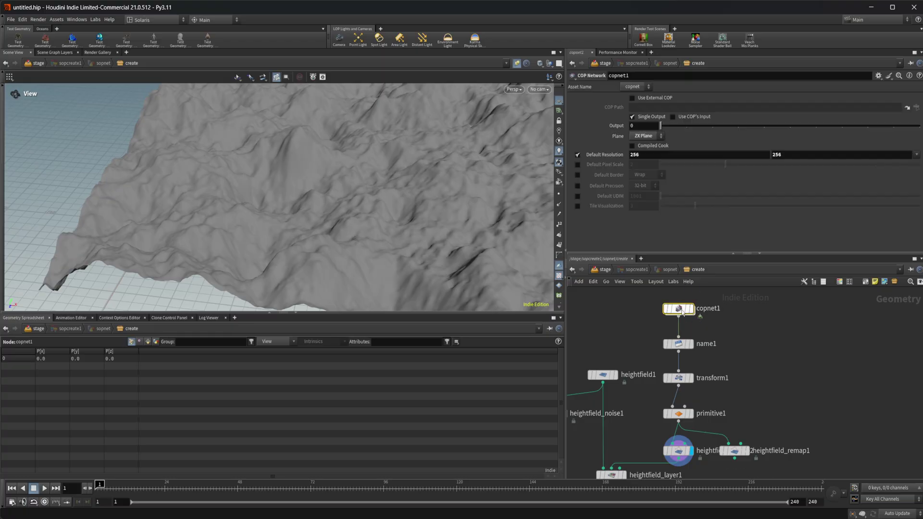
left_click(917, 154)
left_click(918, 376)
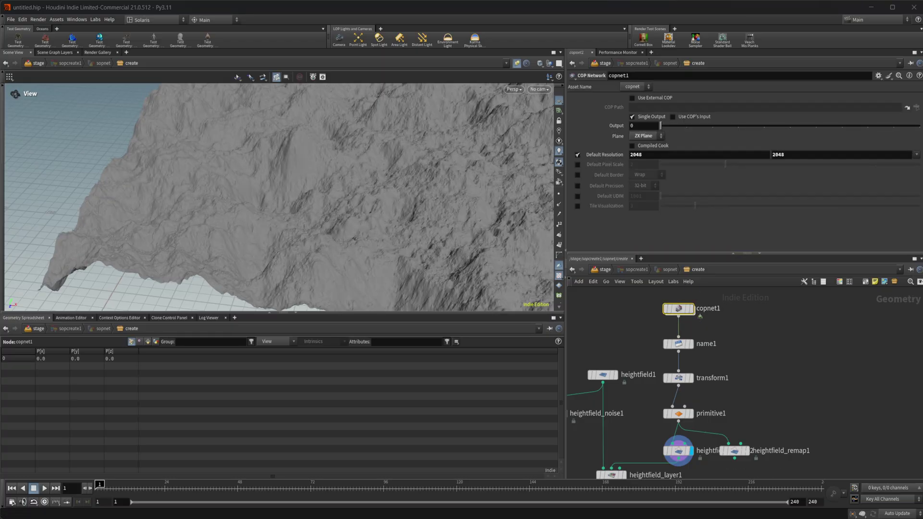
left_click_drag(349, 205, 336, 180)
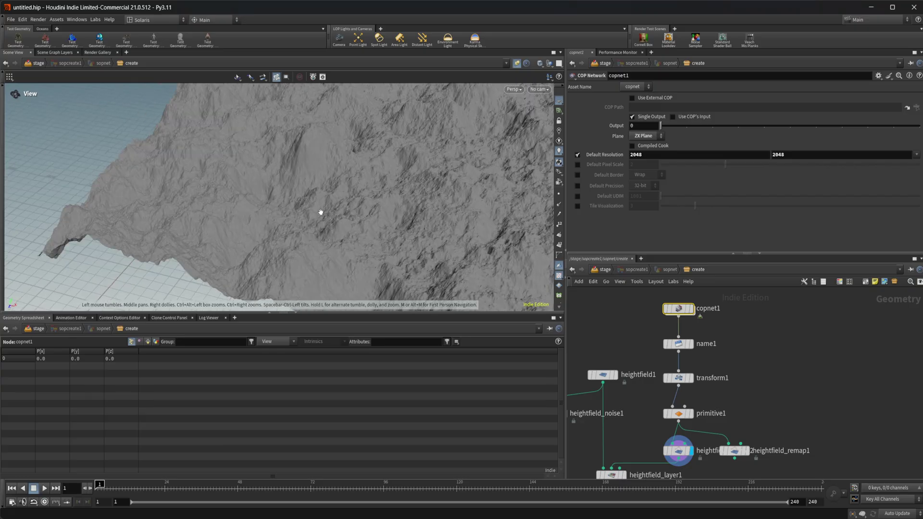
middle_click_drag(720, 403, 727, 367)
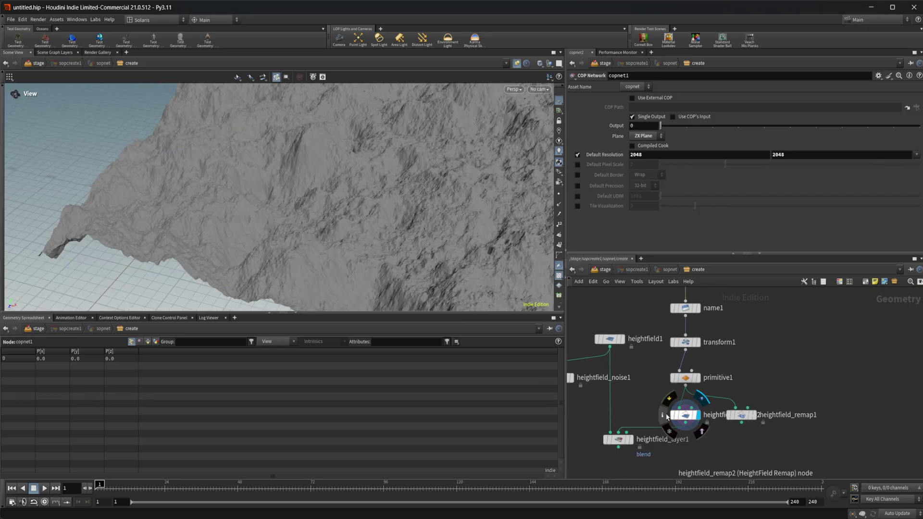
left_click(666, 412)
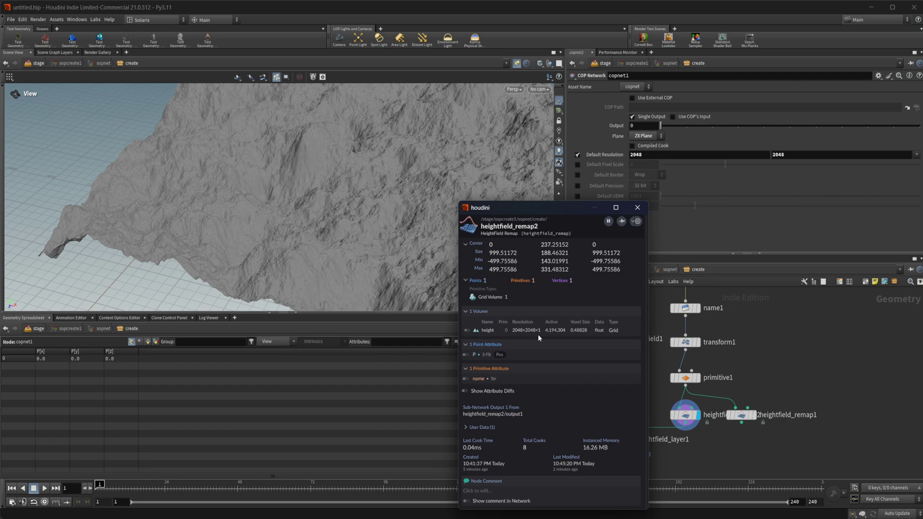
left_click(735, 357)
Disable the COP network's default resolution override
middle_click_drag(752, 338, 755, 389)
left_click(696, 323)
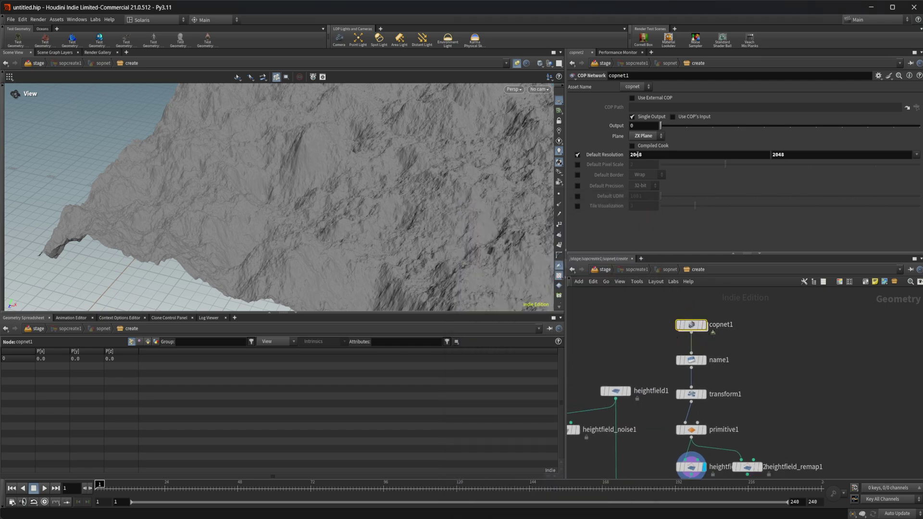
left_click(578, 154)
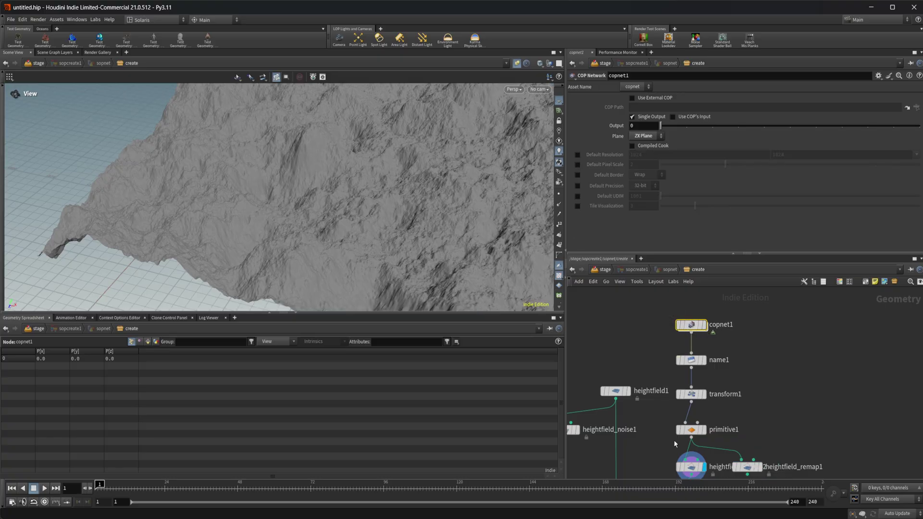
middle_click_drag(780, 379, 772, 288)
middle_click_drag(717, 442, 757, 457)
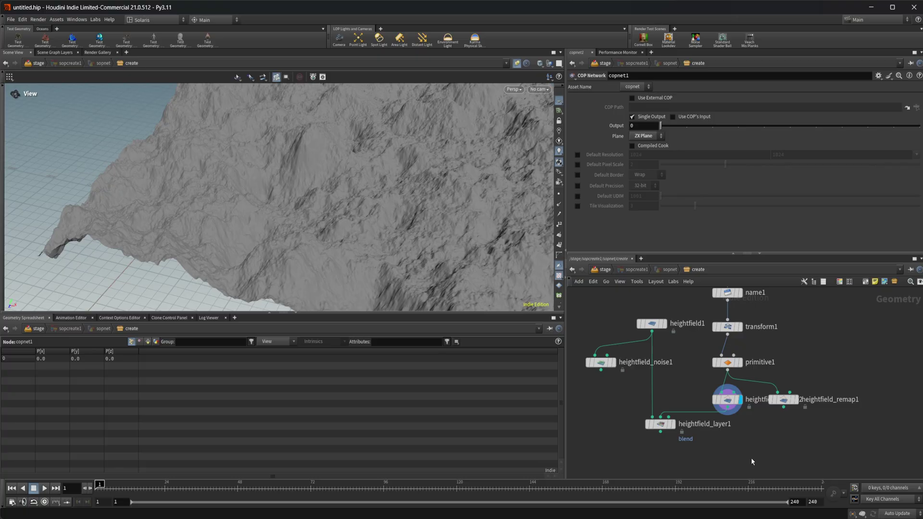
middle_click_drag(790, 350, 776, 434)
mouse_move(706, 351)
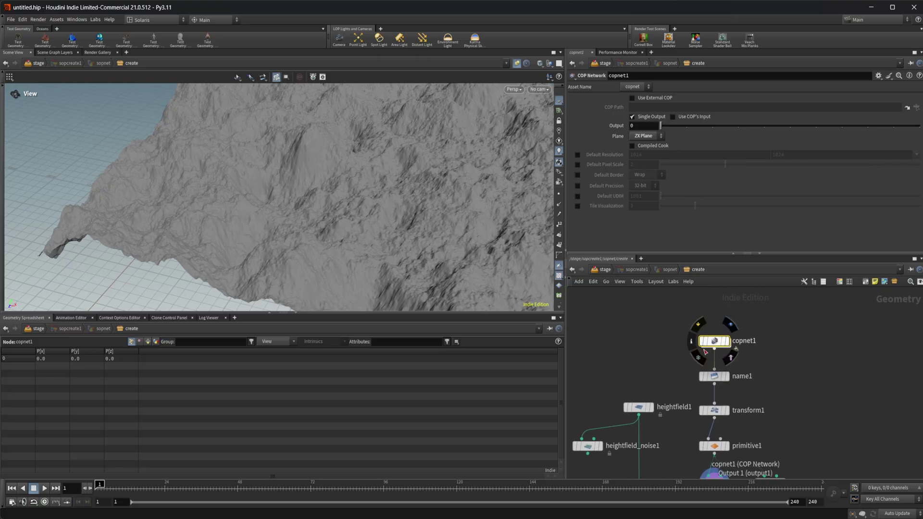
Add a HeightField Erode node, feed the second HeightField Remap node's output into its terrain input, and display the eroded terrain
left_click_drag(379, 193, 354, 198)
middle_click_drag(707, 474, 676, 427)
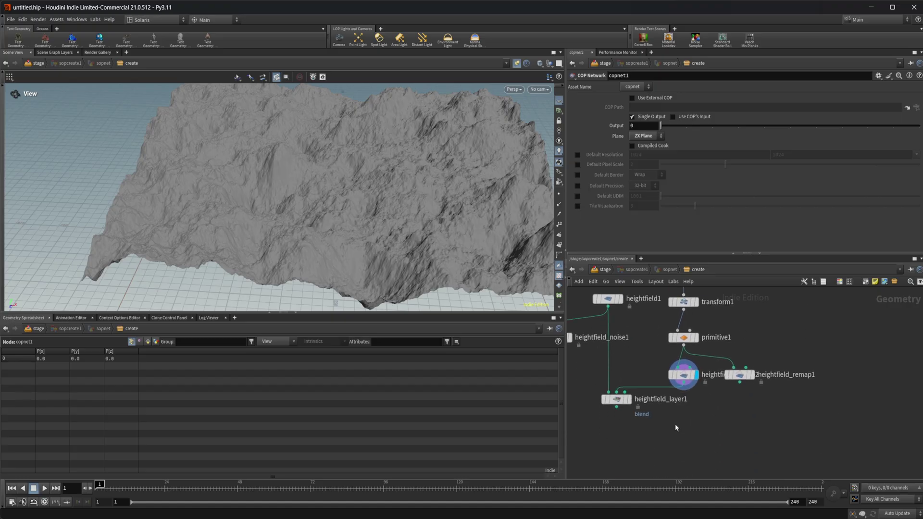
key("Tab")
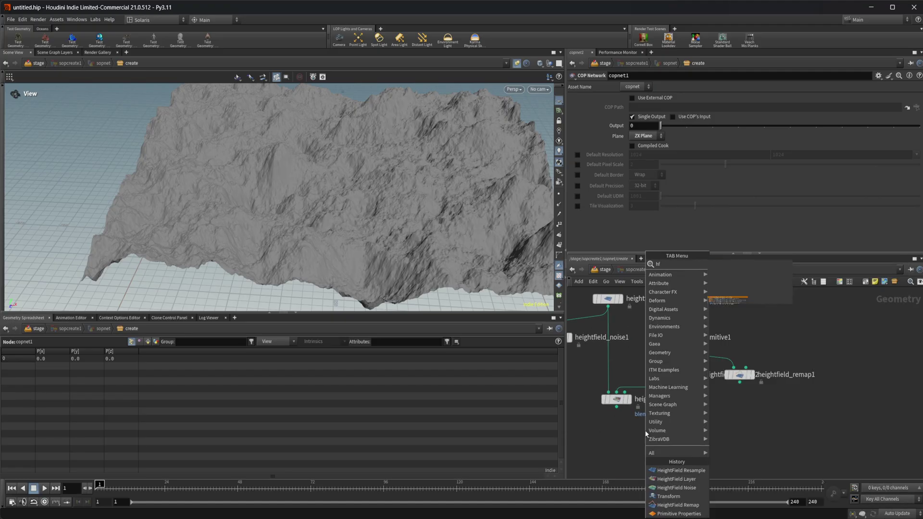
type("hf er")
key("Return")
left_click(645, 430)
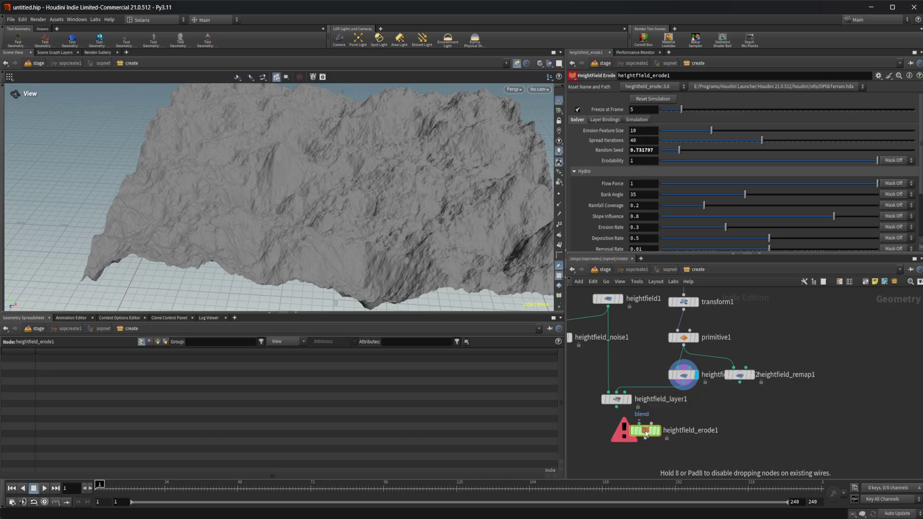
left_click_drag(646, 434, 657, 439)
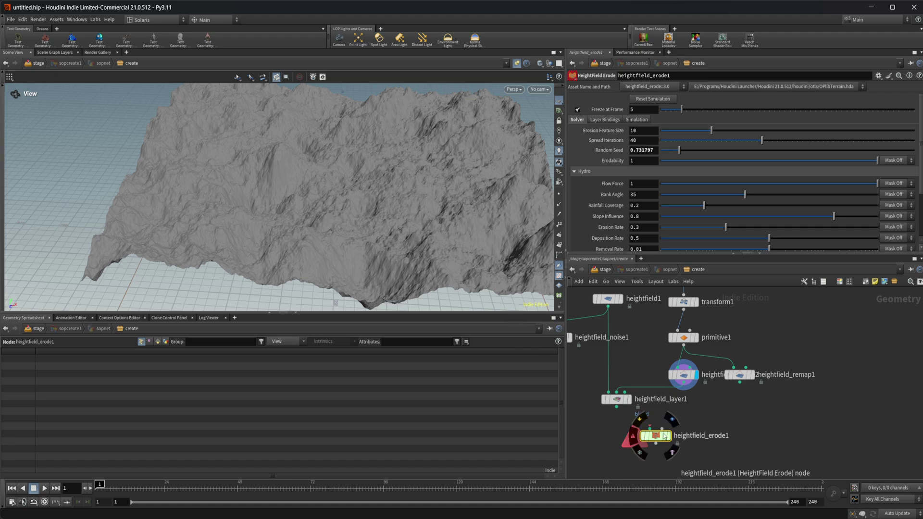
mouse_move(665, 431)
left_mouse_down()
mouse_move(695, 411)
mouse_move(682, 402)
mouse_move(692, 385)
mouse_move(670, 436)
left_mouse_up()
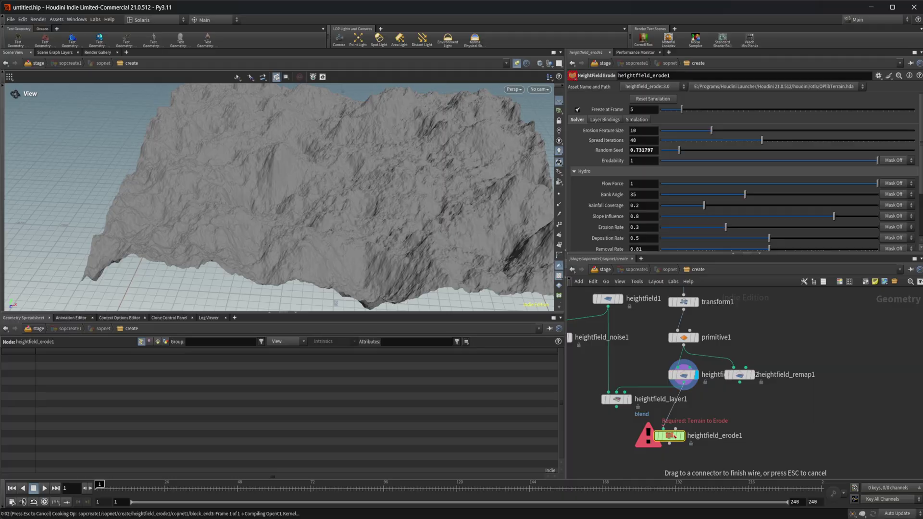
left_click(651, 415)
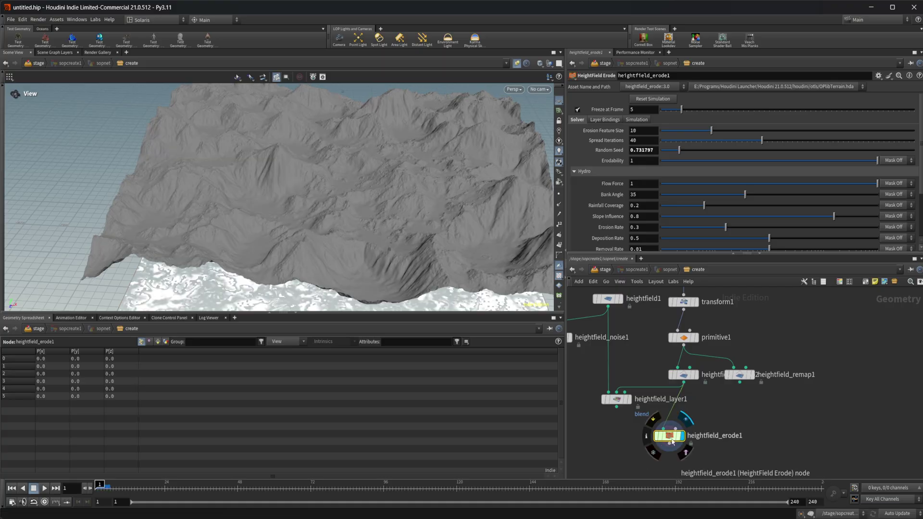
Disable Freeze at Frame on the HeightField Erode node, play the erosion simulation to frame 42, and inspect the eroded terrain
left_click_drag(669, 436, 697, 432)
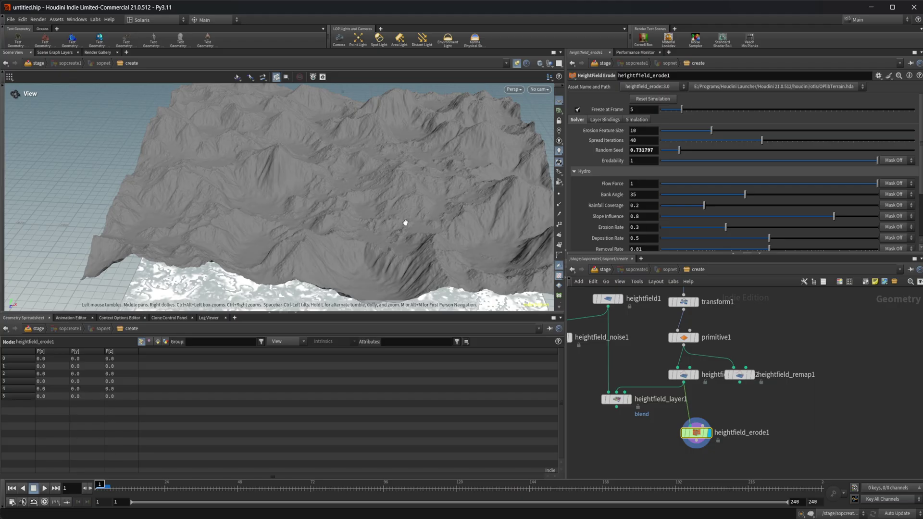
left_click_drag(365, 213, 385, 233)
right_click_drag(385, 233, 335, 185)
left_click_drag(334, 185, 287, 196)
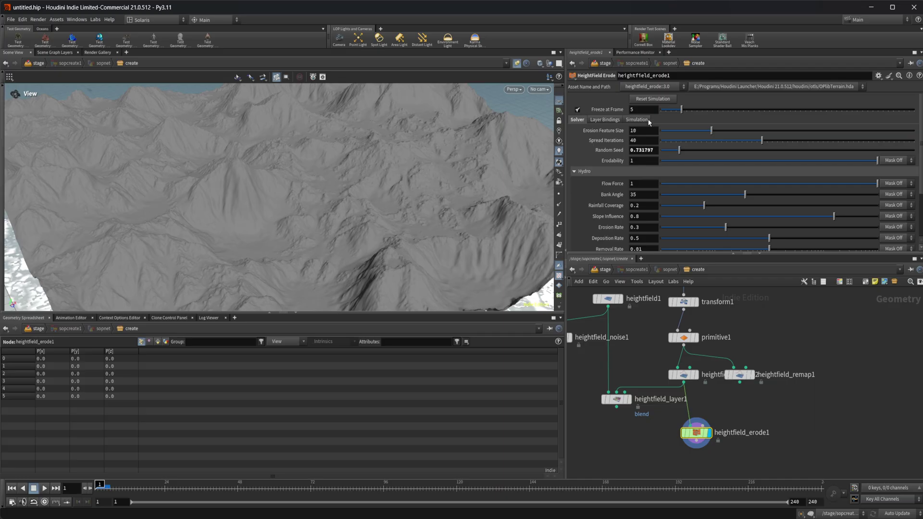
left_click(577, 110)
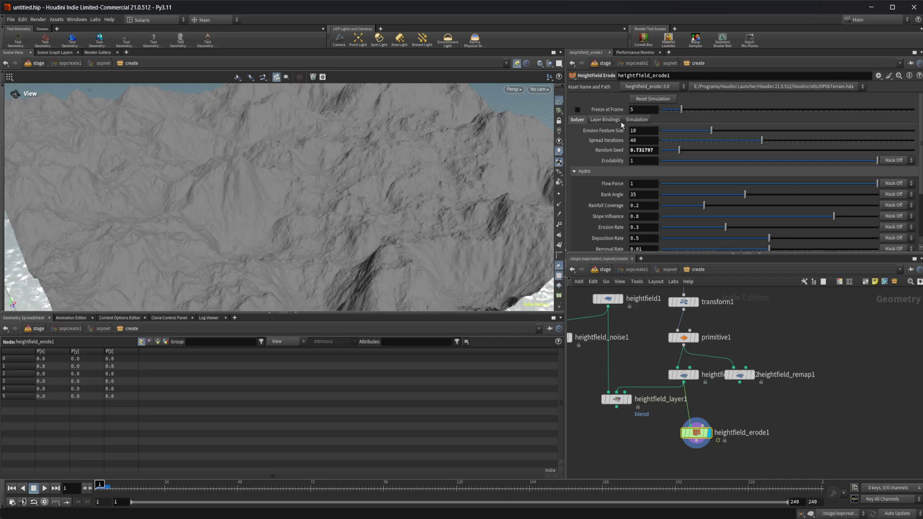
left_click(44, 489)
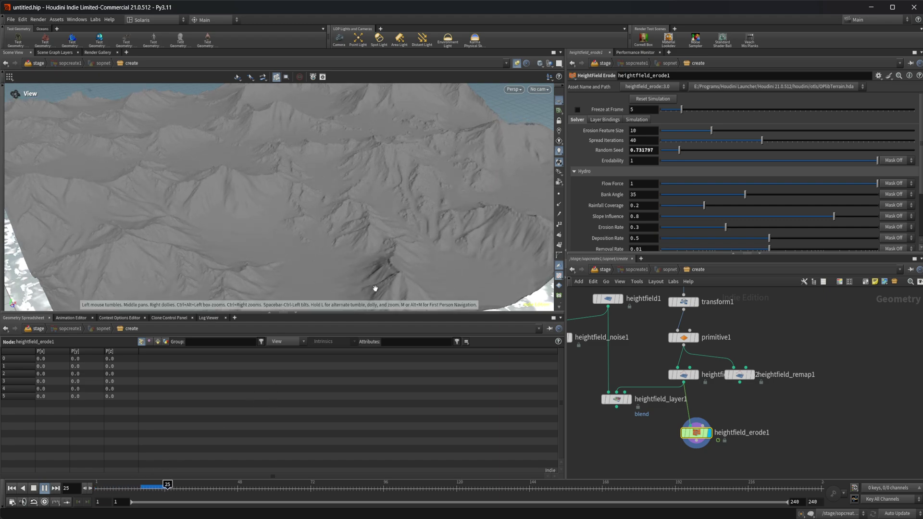
left_click(34, 489)
left_click_drag(361, 230, 410, 247)
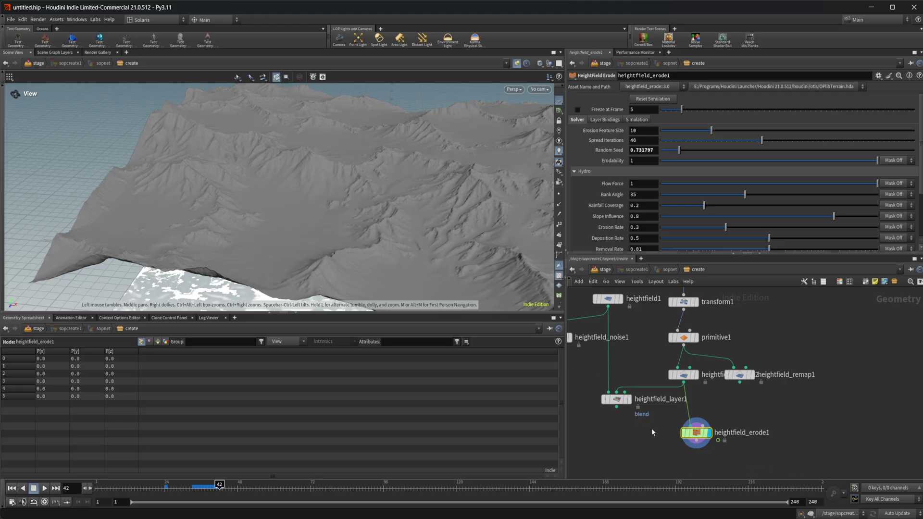
Align the HeightField Erode node beneath the second HeightField Remap node in the network
mouse_move(724, 423)
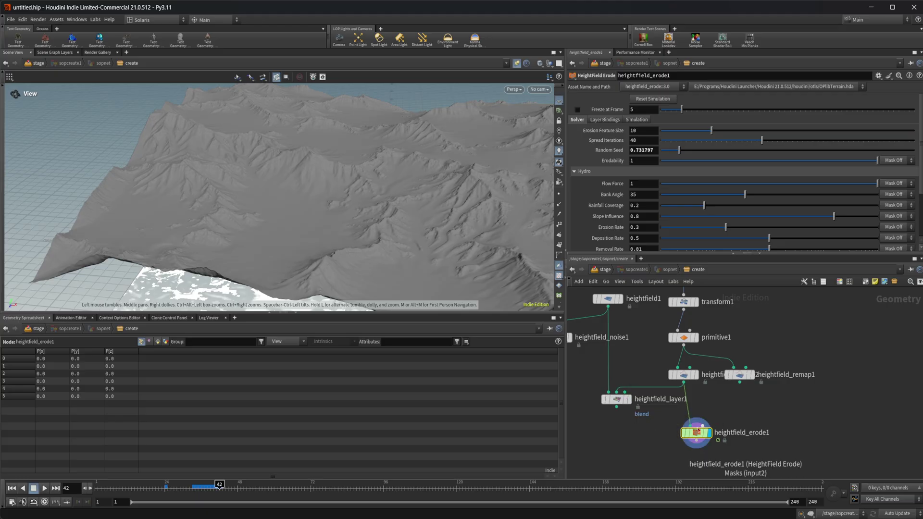
left_click_drag(696, 432, 684, 432)
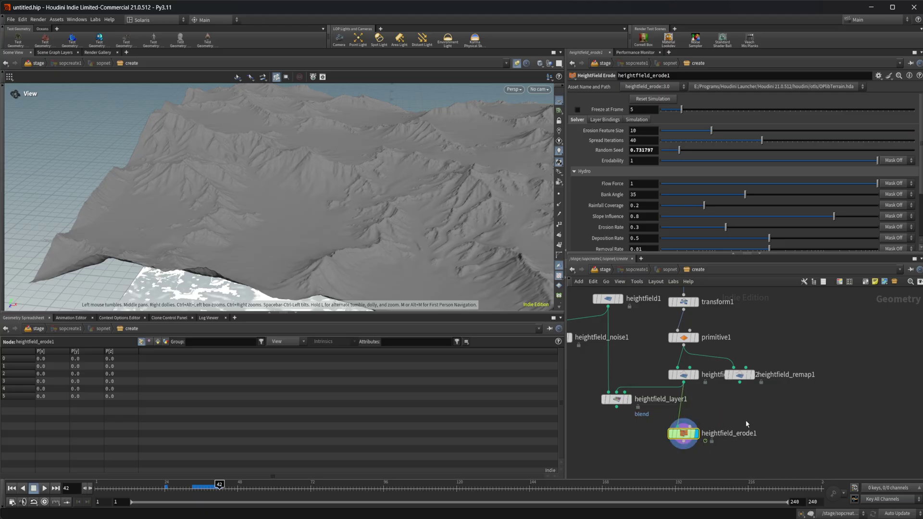
middle_click_drag(745, 422, 723, 403)
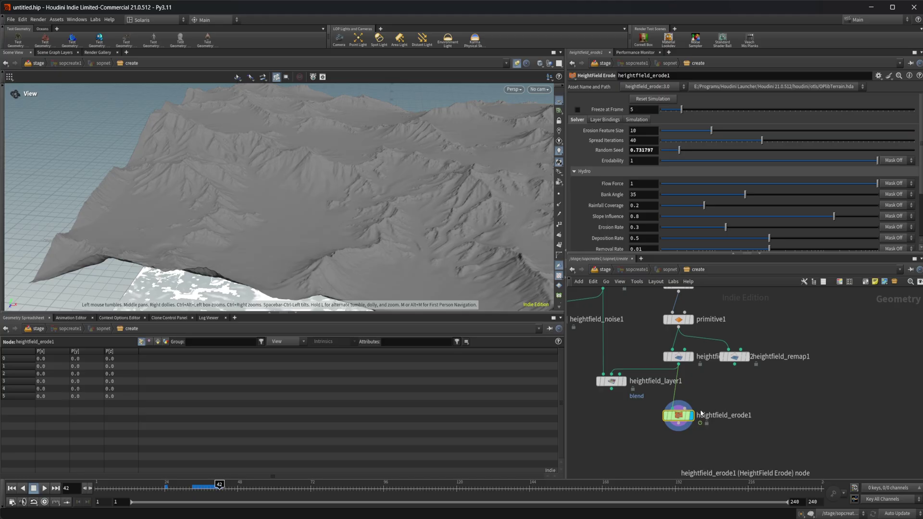
Go inside the HeightField Erode node and its internal COP network, and examine how the erosion solver is built
double_click(680, 417)
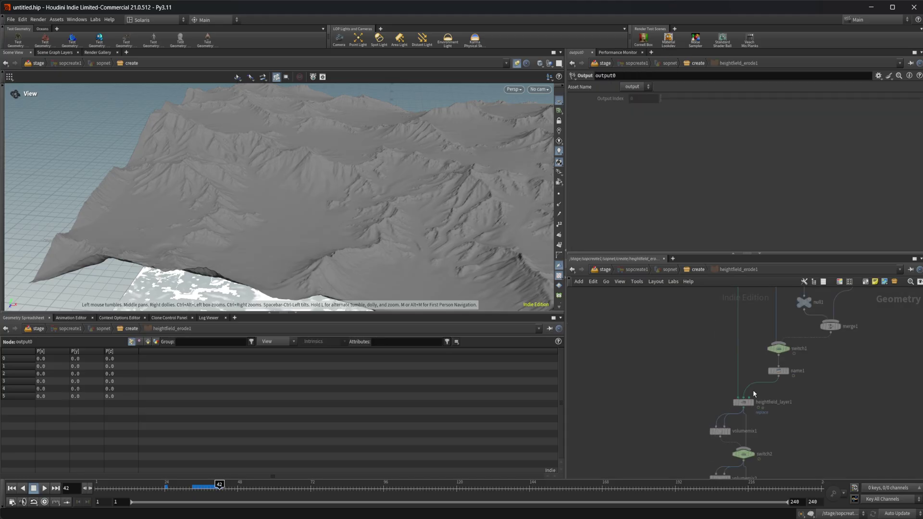
middle_click_drag(809, 398, 701, 458)
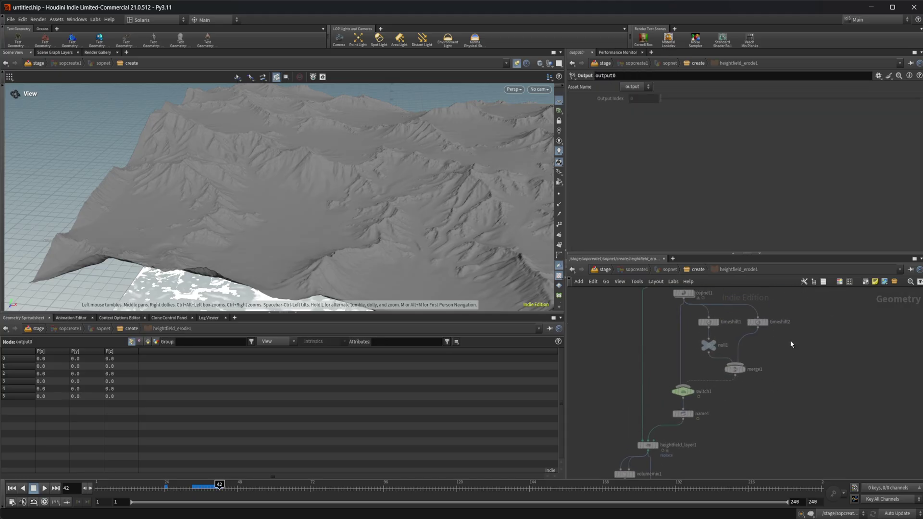
middle_click_drag(791, 345, 777, 424)
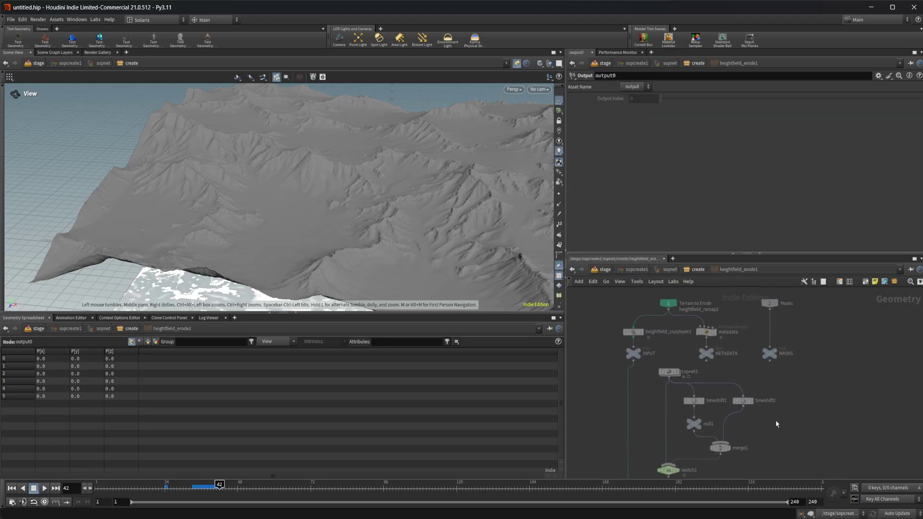
double_click(669, 373)
scroll(697, 387, "down", 3)
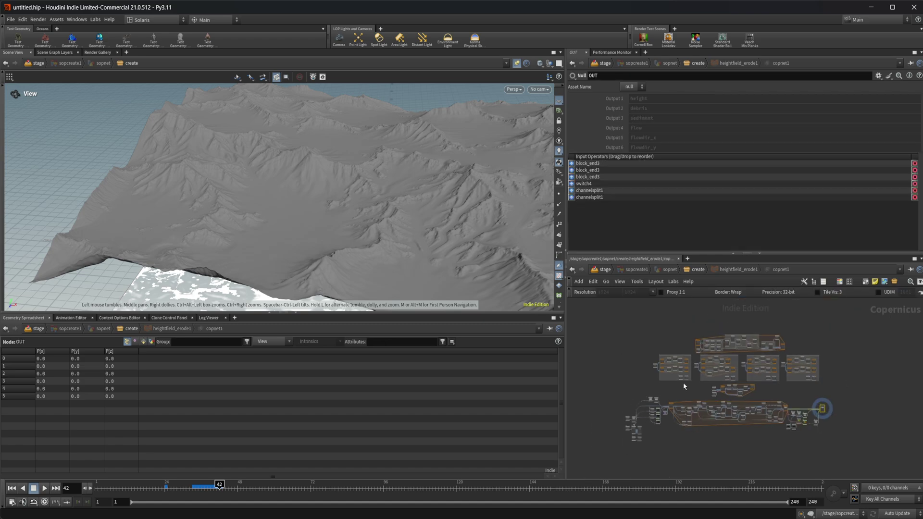
scroll(696, 411, "up", 2)
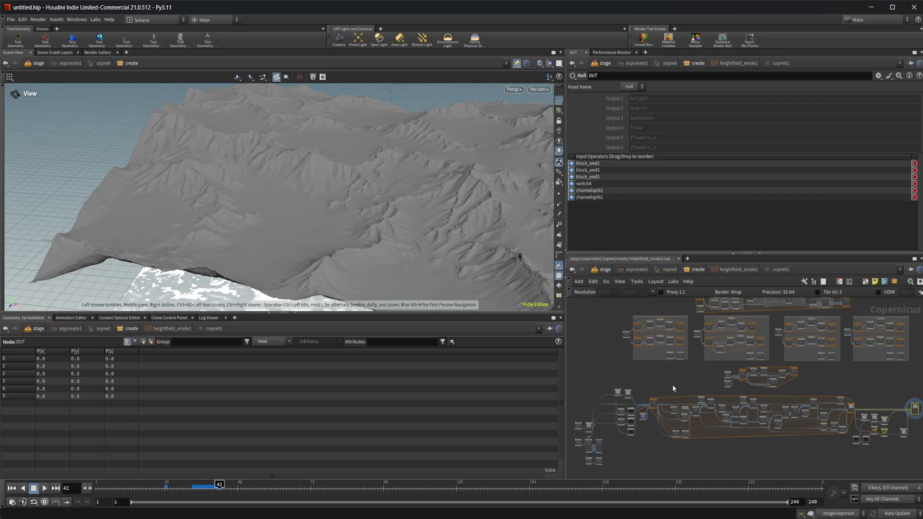
scroll(664, 377, "up", 1)
scroll(685, 346, "down", 2)
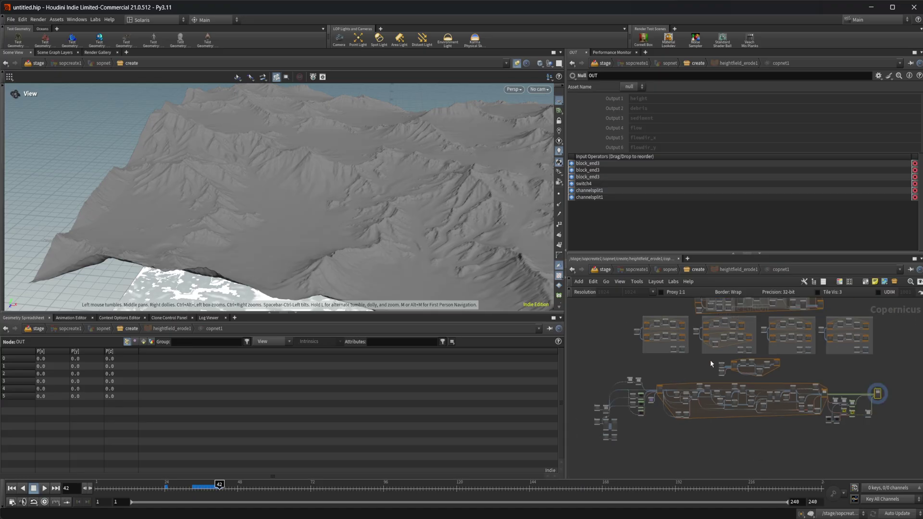
middle_click_drag(701, 374, 688, 375)
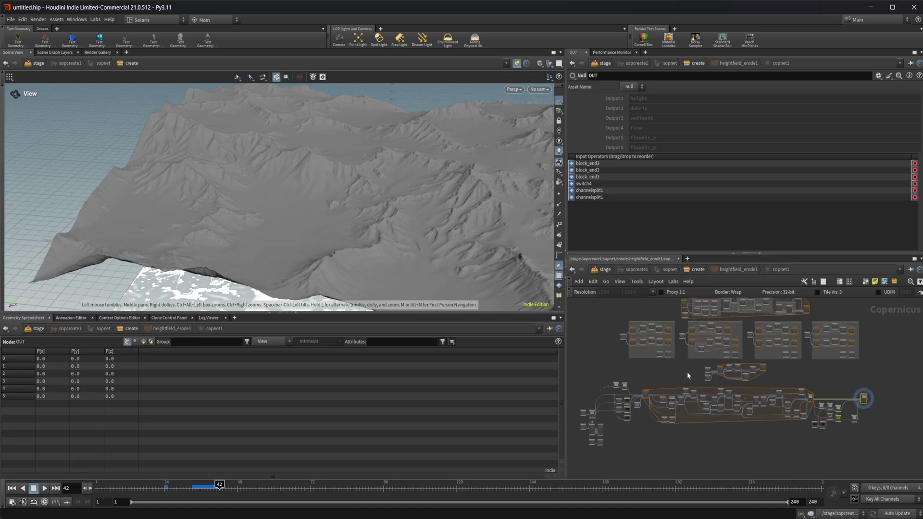
Return to the create network and review the chain from copnet1 down to the HeightField Remap nodes
left_click(698, 269)
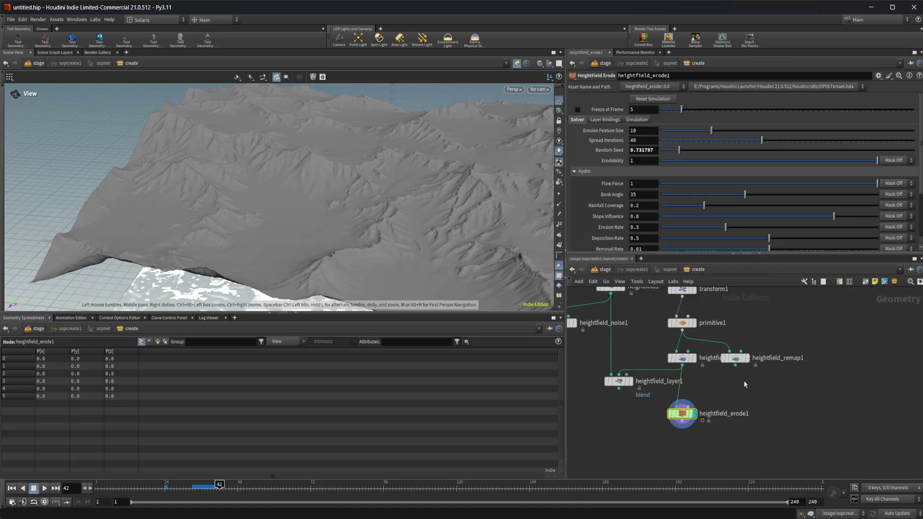
middle_click_drag(761, 342, 783, 456)
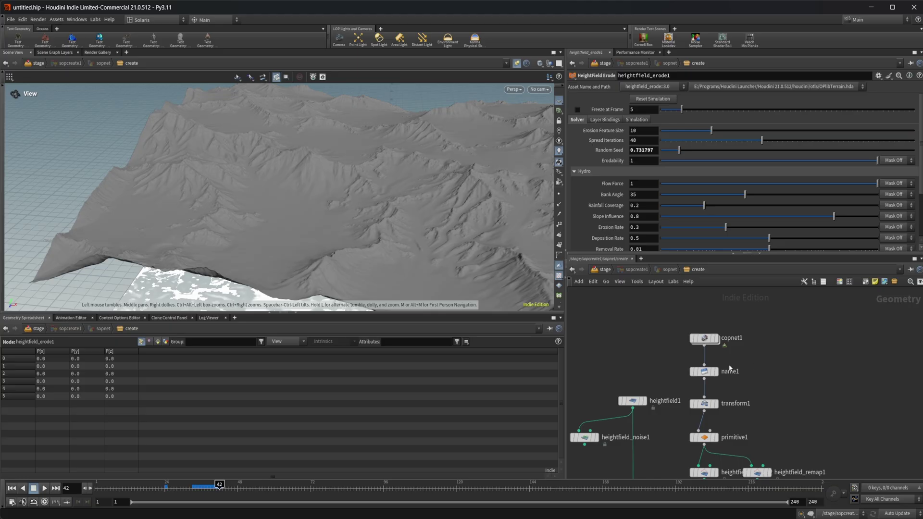
scroll(650, 355, "down", 1)
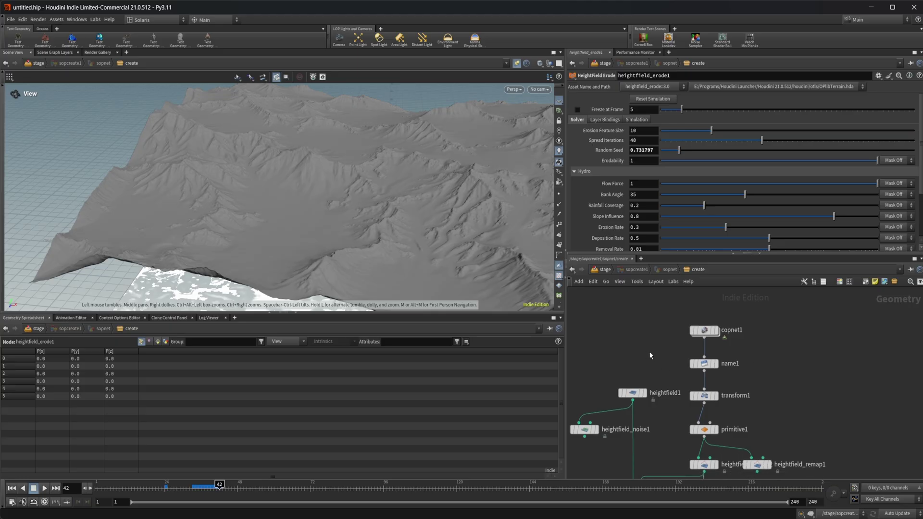